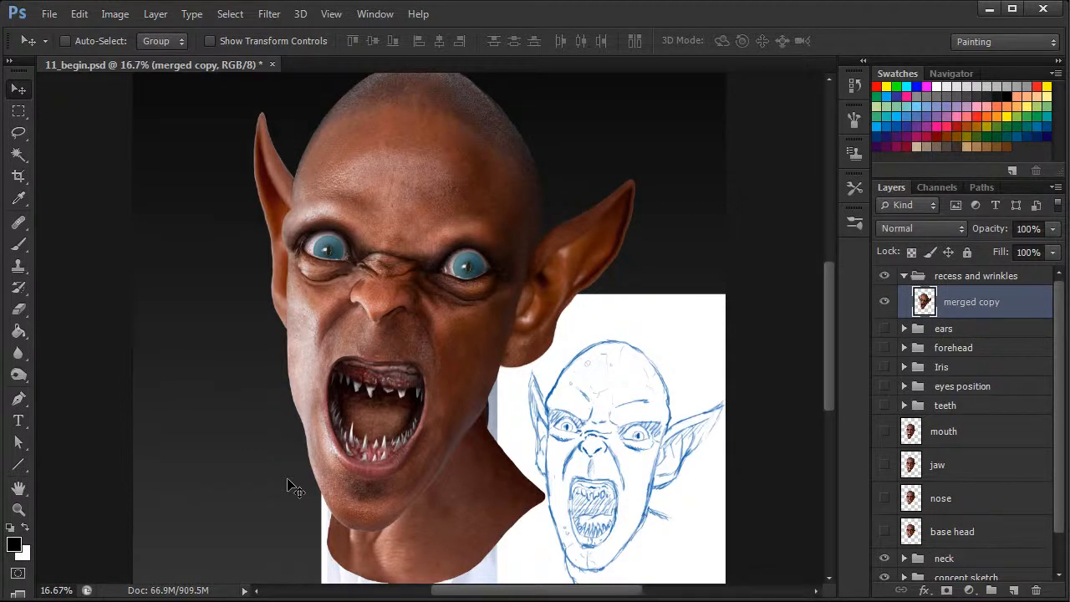
# Hide the concept sketch group and toggle the merged copy layer off and on to check it.
pyautogui.click(884, 577)
pyautogui.click(884, 578)
pyautogui.click(885, 578)
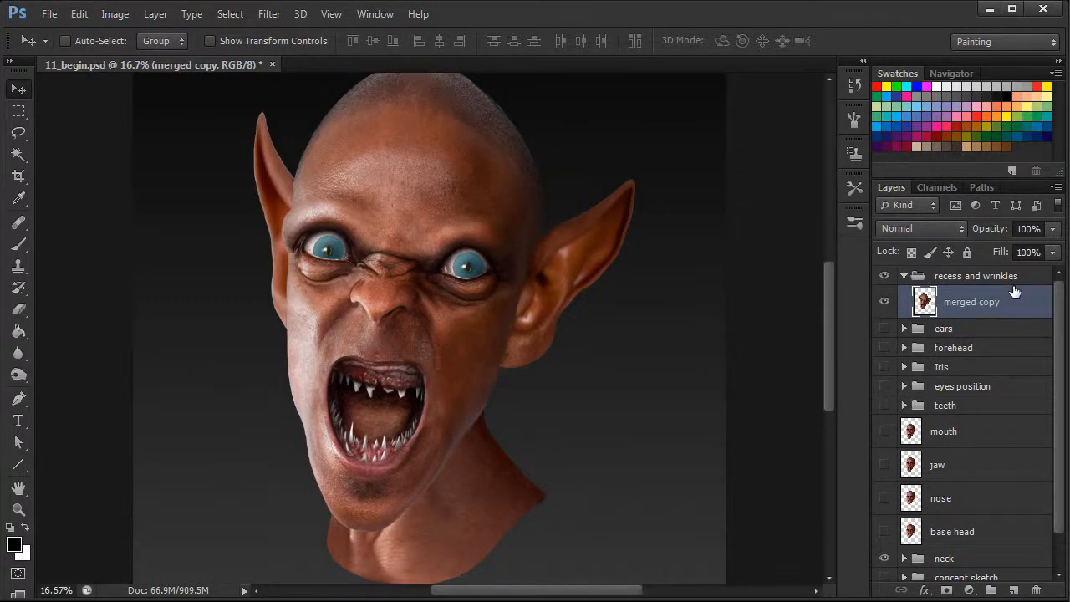
pyautogui.click(885, 303)
pyautogui.click(885, 303)
# Lasso the skin fold beside the left nostril on the merged copy layer and copy it to a new layer.
pyautogui.click(18, 133)
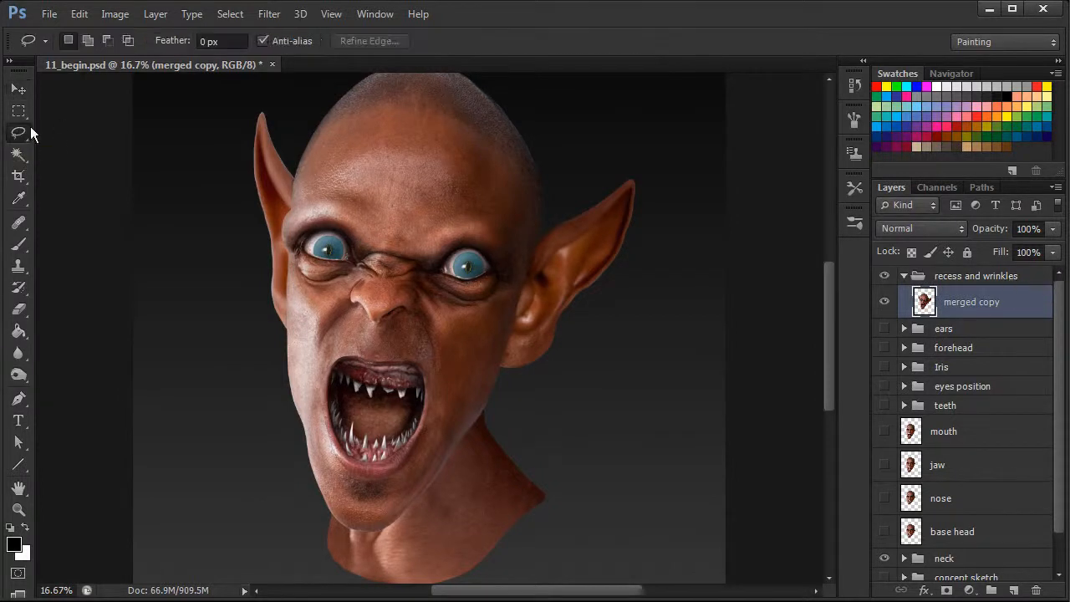
pyautogui.hotkey('ctrl', '+')
pyautogui.hotkey('ctrl', '+')
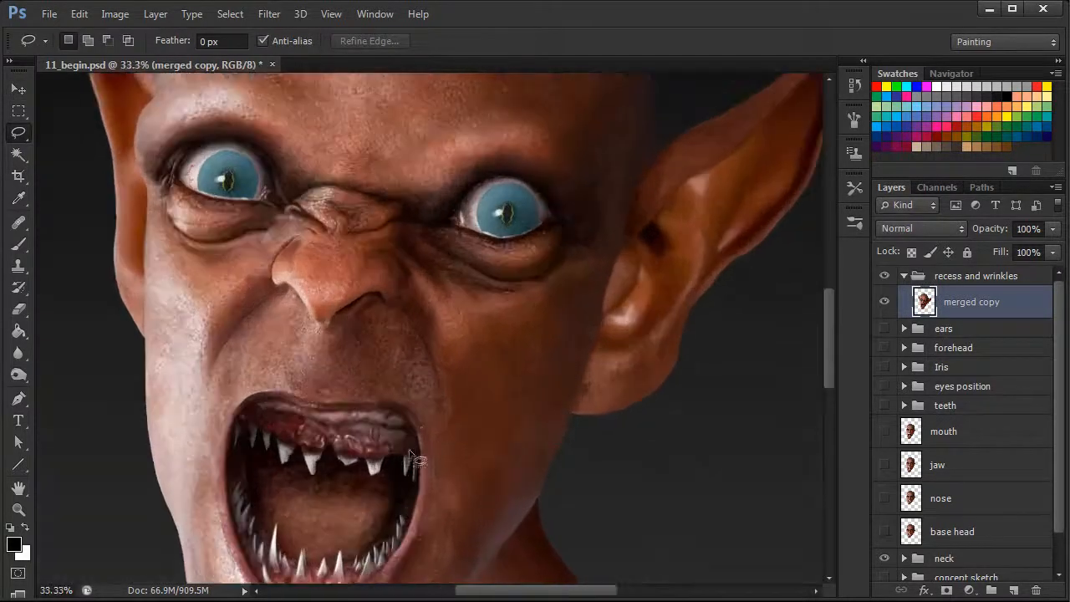
pyautogui.hscroll(-2, 444, 418)
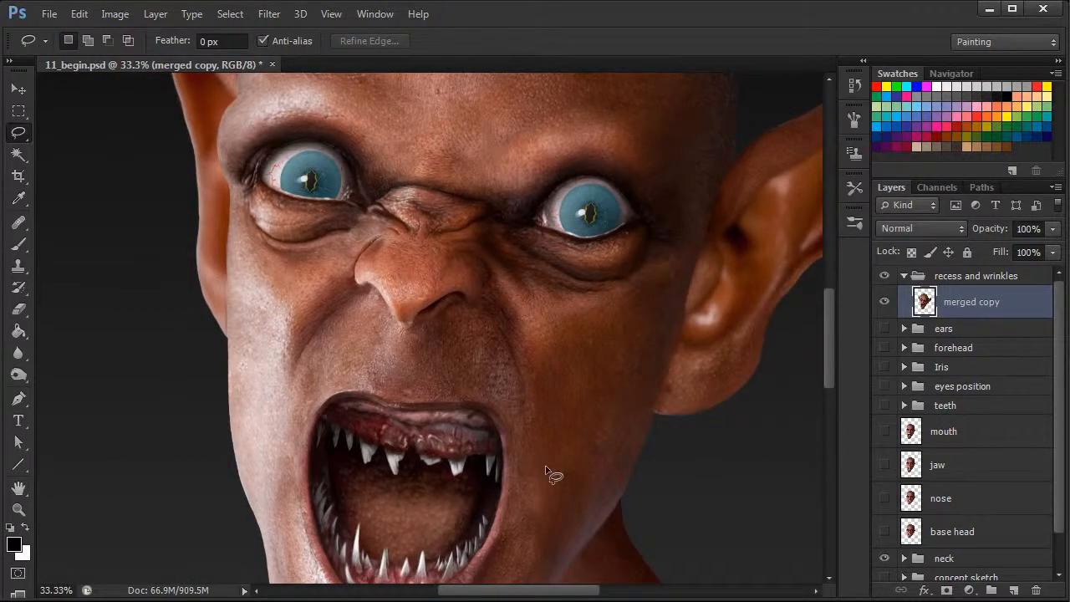
pyautogui.hscroll(-1, 539, 575)
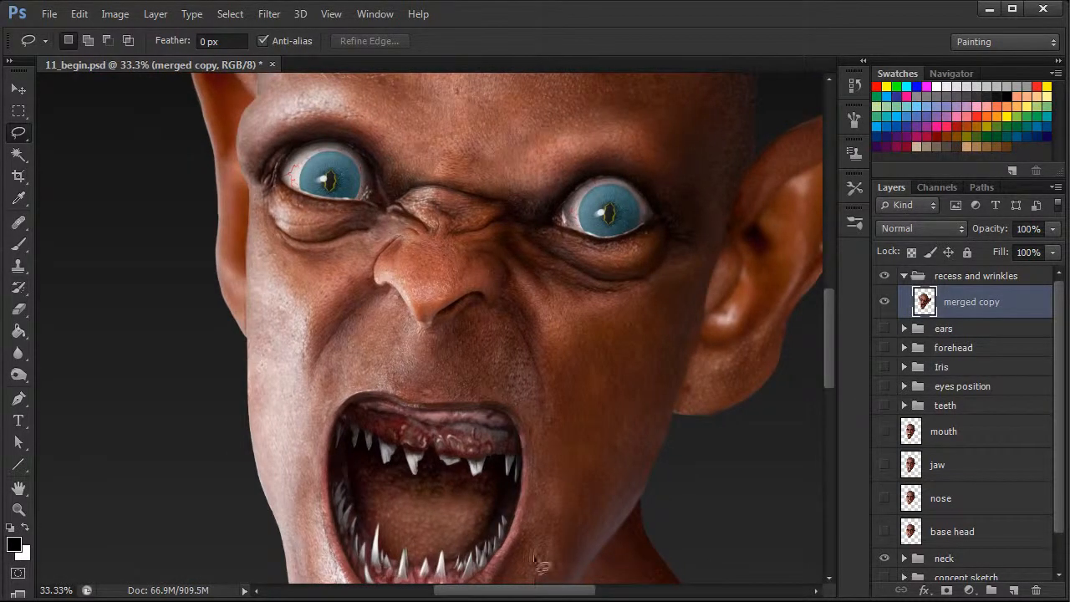
pyautogui.moveTo(374, 300)
pyautogui.mouseDown()
pyautogui.moveTo(316, 361)
pyautogui.moveTo(309, 336)
pyautogui.moveTo(333, 308)
pyautogui.moveTo(359, 281)
pyautogui.moveTo(375, 299)
pyautogui.mouseUp()
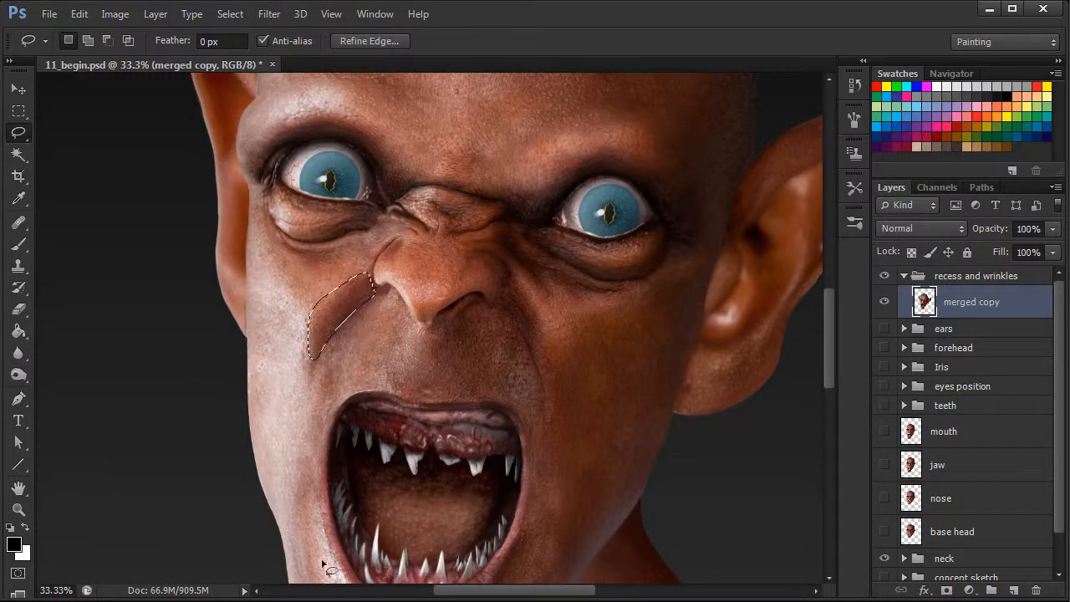
pyautogui.rightClick(337, 308)
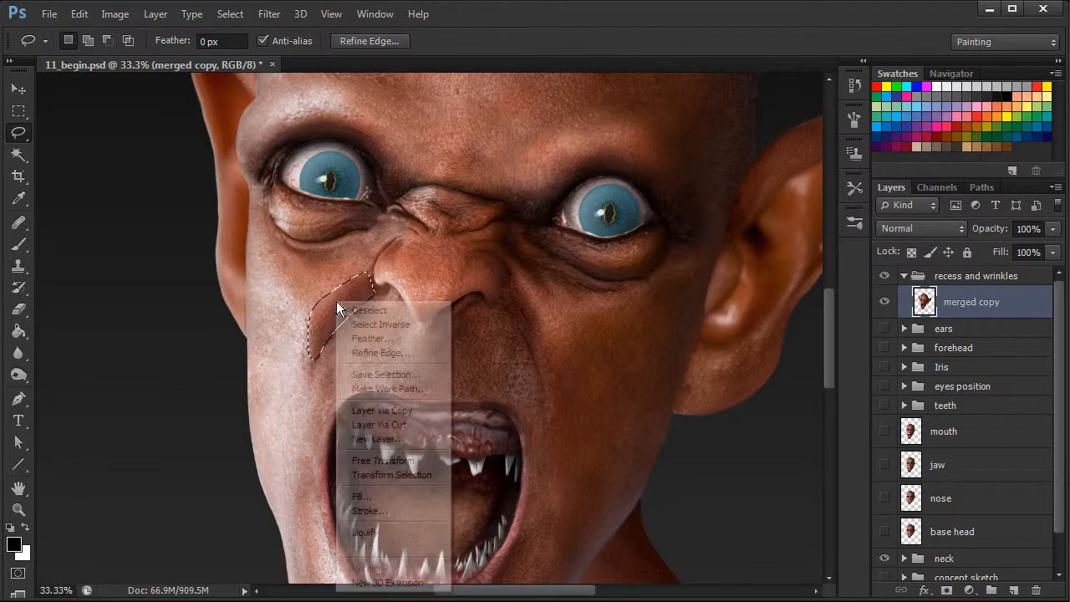
pyautogui.click(395, 411)
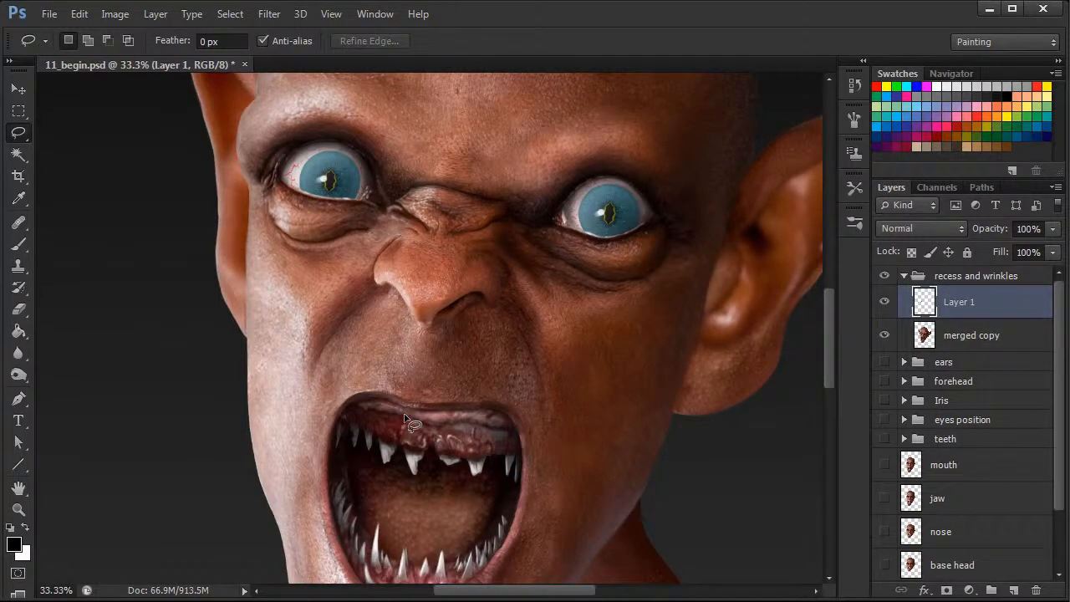
# Move the copied skin patch between the nose and upper lip, rotate it nearly upright and scale it to about 75%.
pyautogui.hotkey('ctrl', 't')
pyautogui.moveTo(436, 393); pyautogui.dragTo(439, 305)
pyautogui.moveTo(362, 331); pyautogui.dragTo(463, 386)
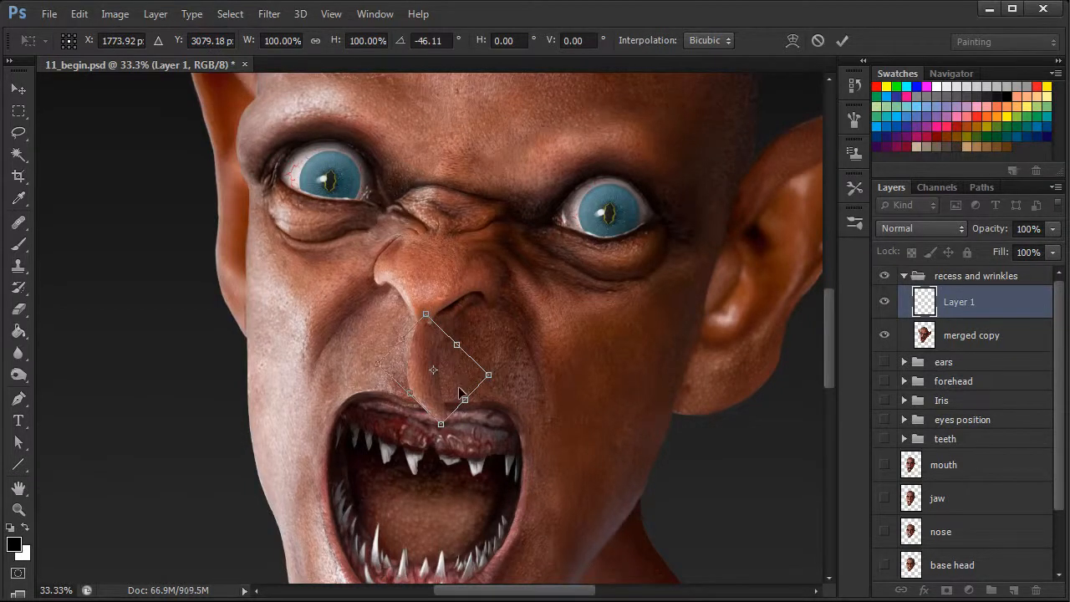
pyautogui.hotkey('ctrl', '+')
pyautogui.moveTo(424, 351); pyautogui.dragTo(427, 364)
pyautogui.moveTo(519, 360); pyautogui.dragTo(515, 351)
pyautogui.moveTo(461, 402); pyautogui.dragTo(464, 399)
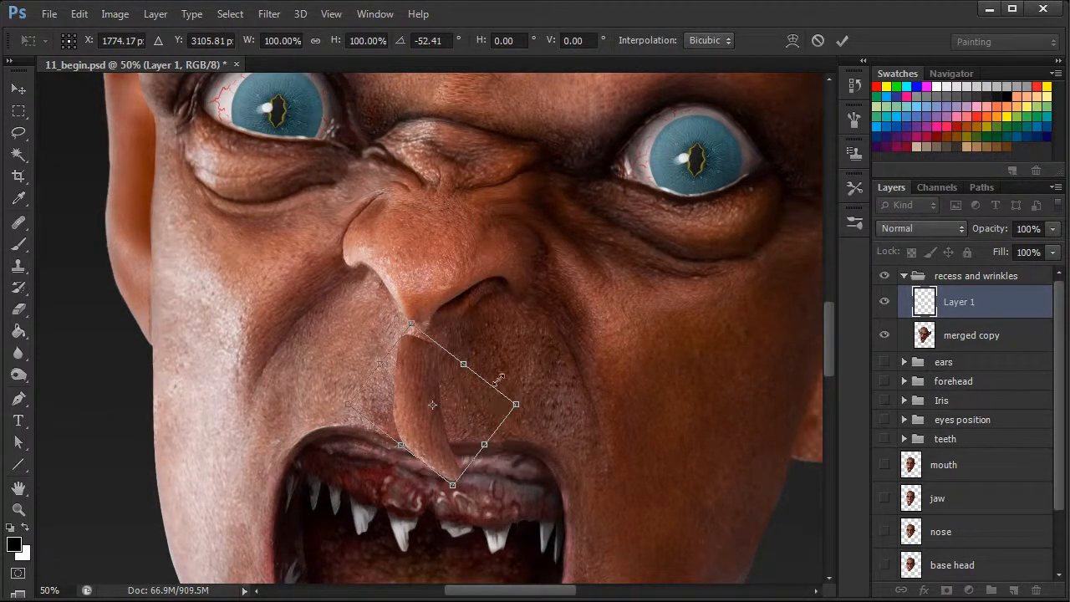
pyautogui.moveTo(516, 404); pyautogui.dragTo(538, 405)
pyautogui.moveTo(450, 403); pyautogui.dragTo(452, 403)
# Warp the patch's lower and left edges inward to narrow it into a groove above the lip.
pyautogui.rightClick(456, 400)
pyautogui.click(484, 500)
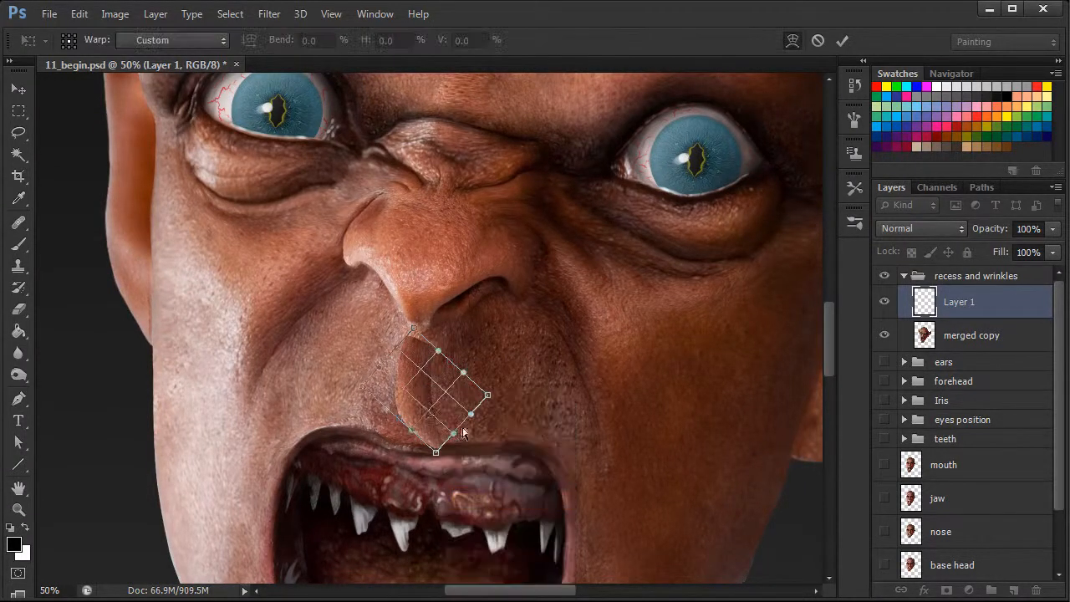
pyautogui.moveTo(412, 431); pyautogui.dragTo(438, 447)
pyautogui.moveTo(396, 360); pyautogui.dragTo(412, 387)
pyautogui.rightClick(421, 378)
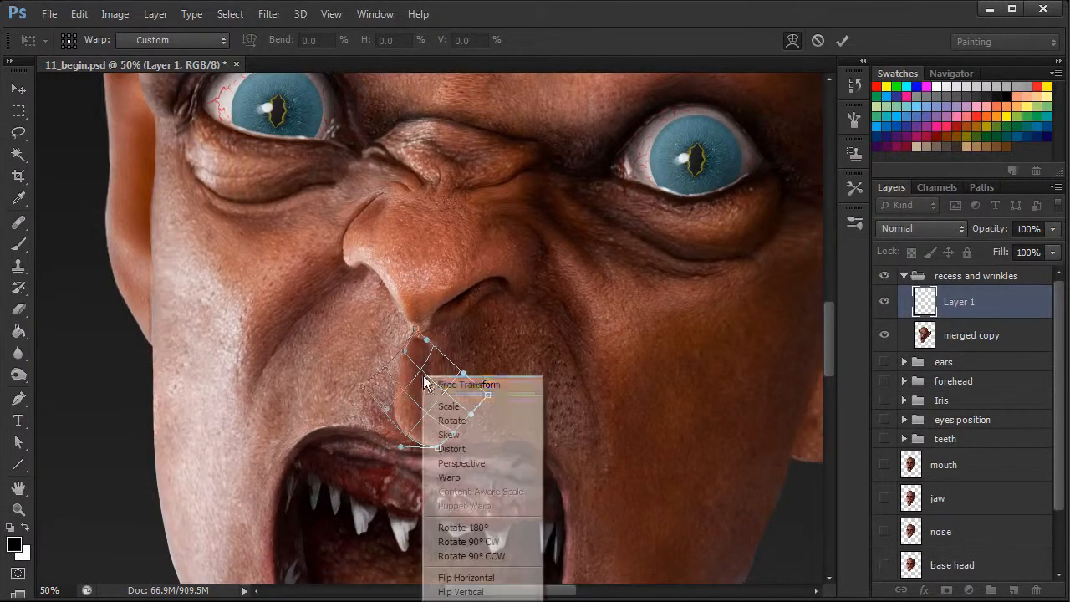
pyautogui.click(425, 384)
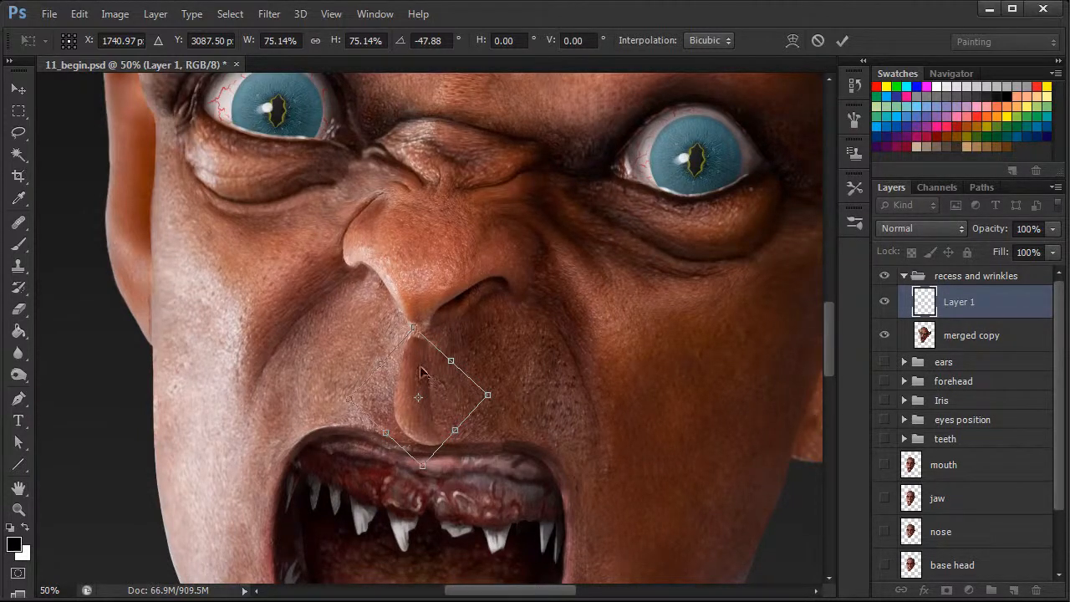
# Flip the patch, rotate it to about 57° and reposition it directly beneath the nose tip.
pyautogui.rightClick(419, 366)
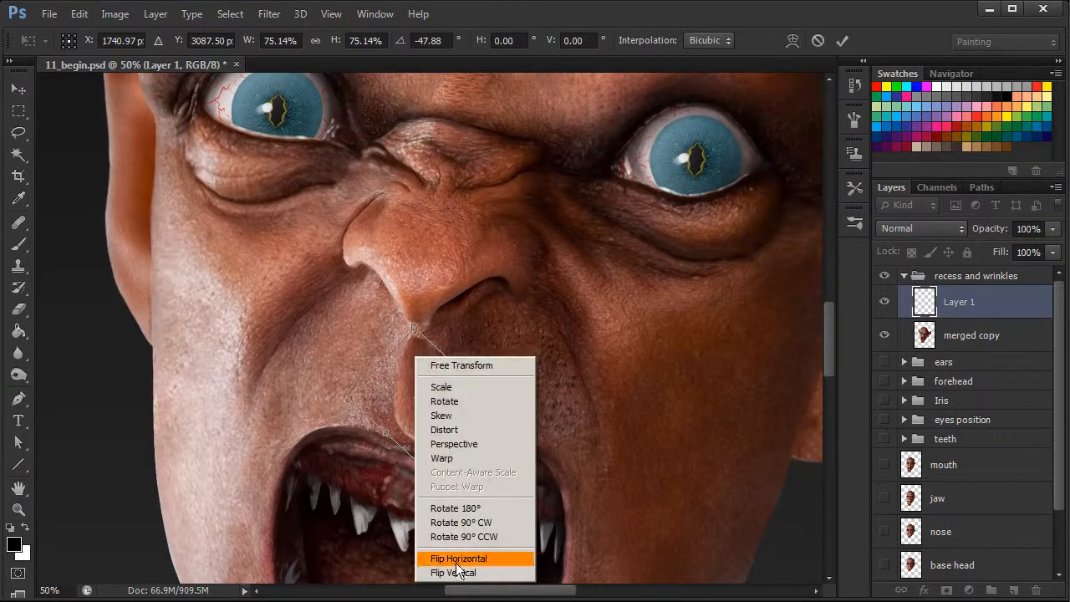
pyautogui.click(465, 566)
pyautogui.moveTo(476, 393); pyautogui.dragTo(514, 390)
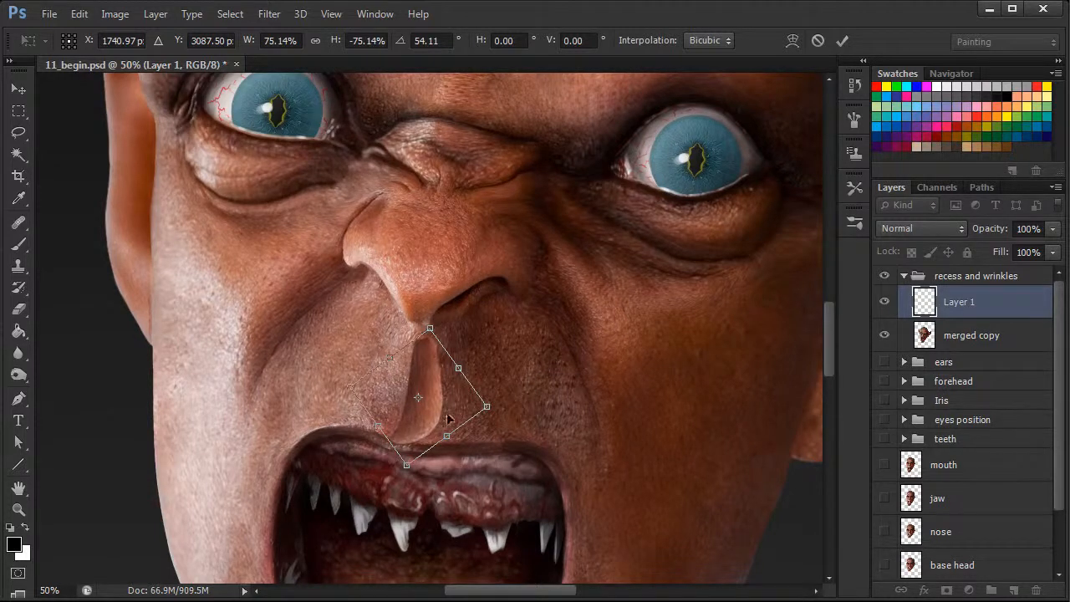
pyautogui.moveTo(440, 418); pyautogui.dragTo(426, 410)
pyautogui.moveTo(515, 381); pyautogui.dragTo(451, 398)
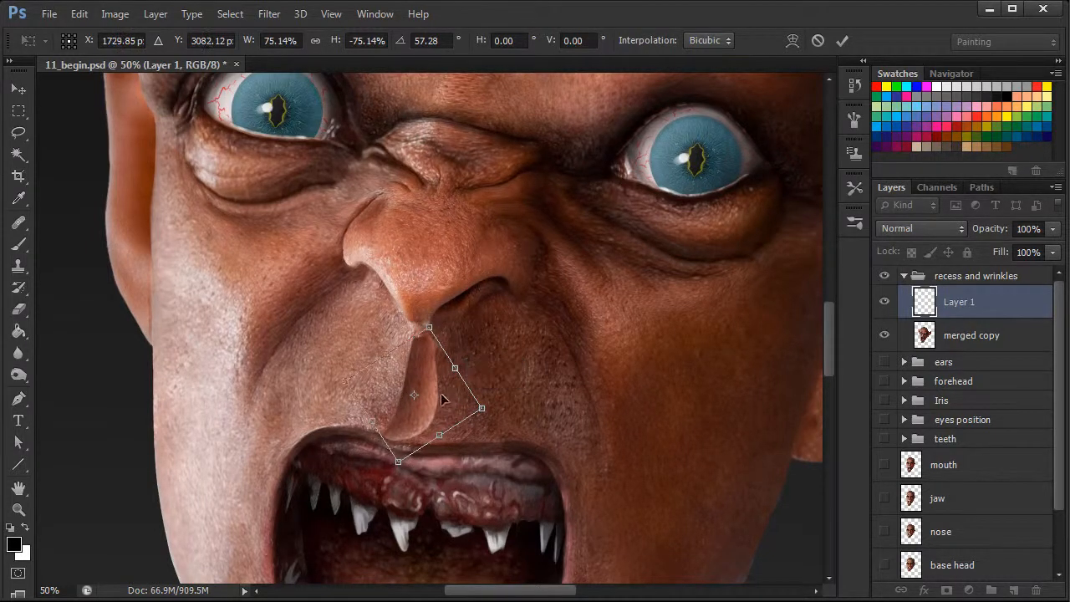
# Warp the flipped patch's lower end into a slim, straight groove meeting the lip and apply the transformation.
pyautogui.rightClick(413, 422)
pyautogui.click(443, 514)
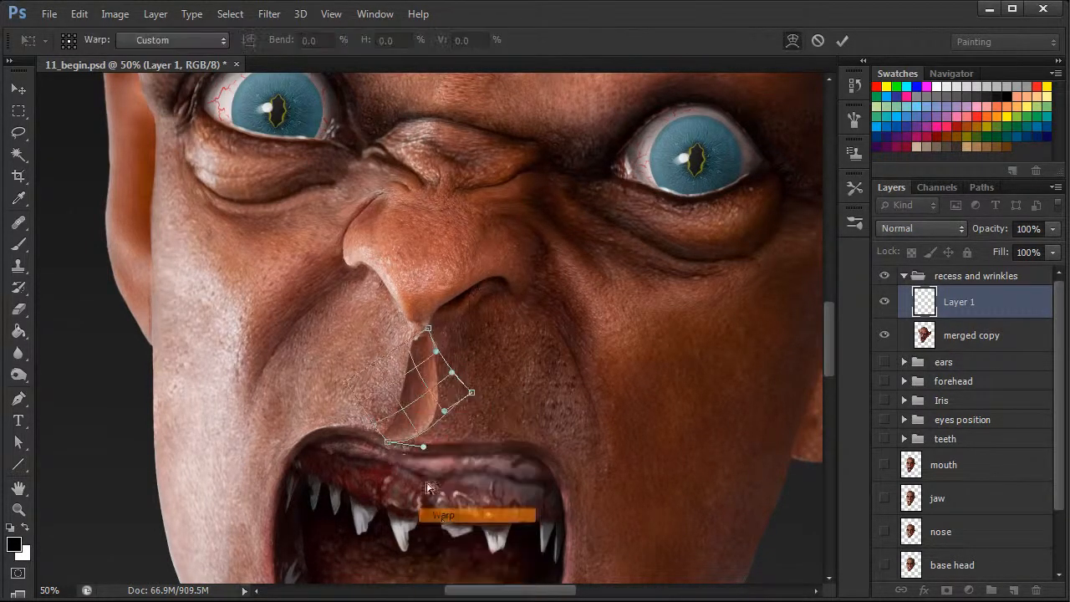
pyautogui.moveTo(389, 444); pyautogui.dragTo(415, 392)
pyautogui.moveTo(408, 430); pyautogui.dragTo(405, 429)
pyautogui.moveTo(412, 390); pyautogui.dragTo(416, 360)
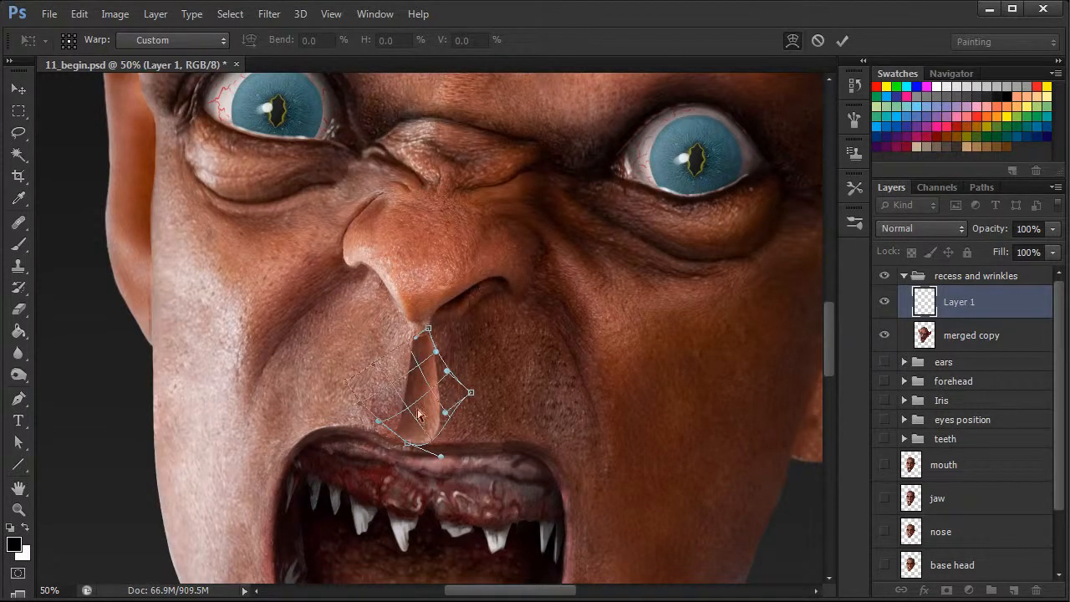
pyautogui.rightClick(428, 415)
pyautogui.click(456, 416)
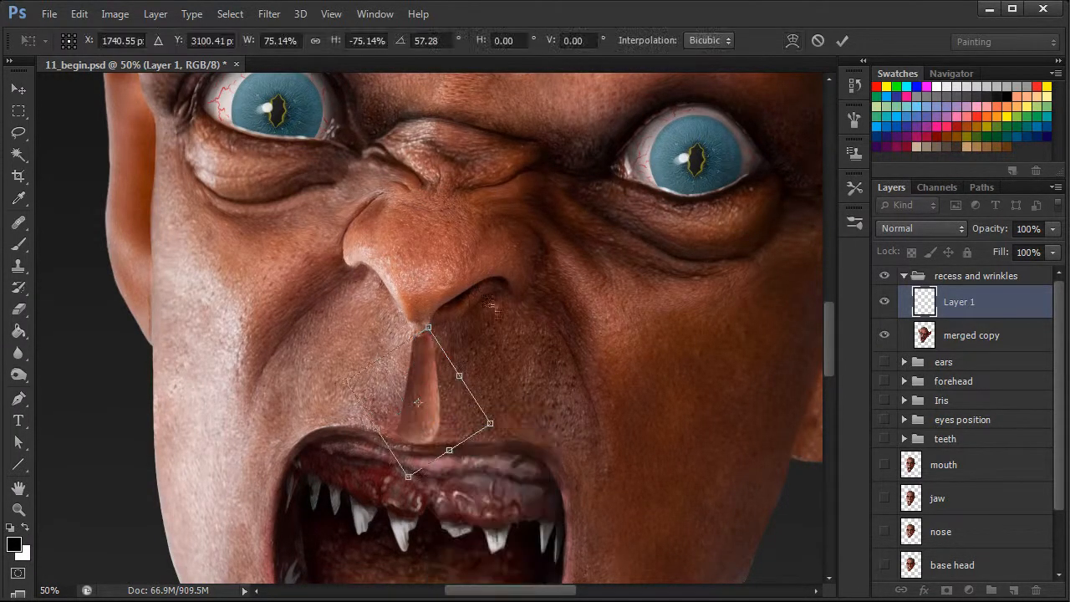
pyautogui.click(842, 40)
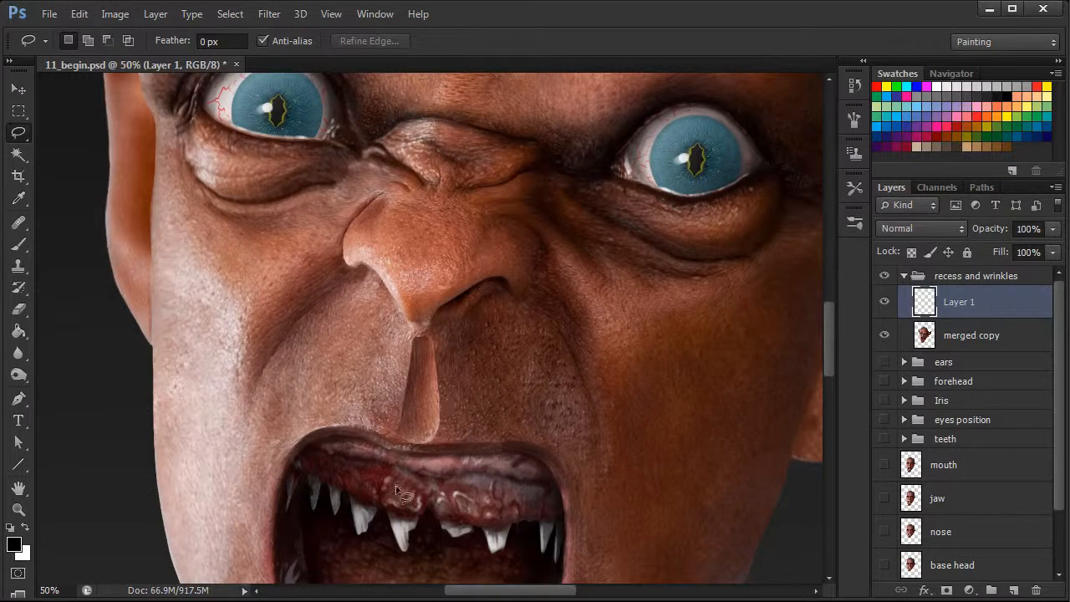
# Blend the patch's left edge into the surrounding skin with the 28 px Healing Brush, sampling nearby skin.
pyautogui.click(18, 223)
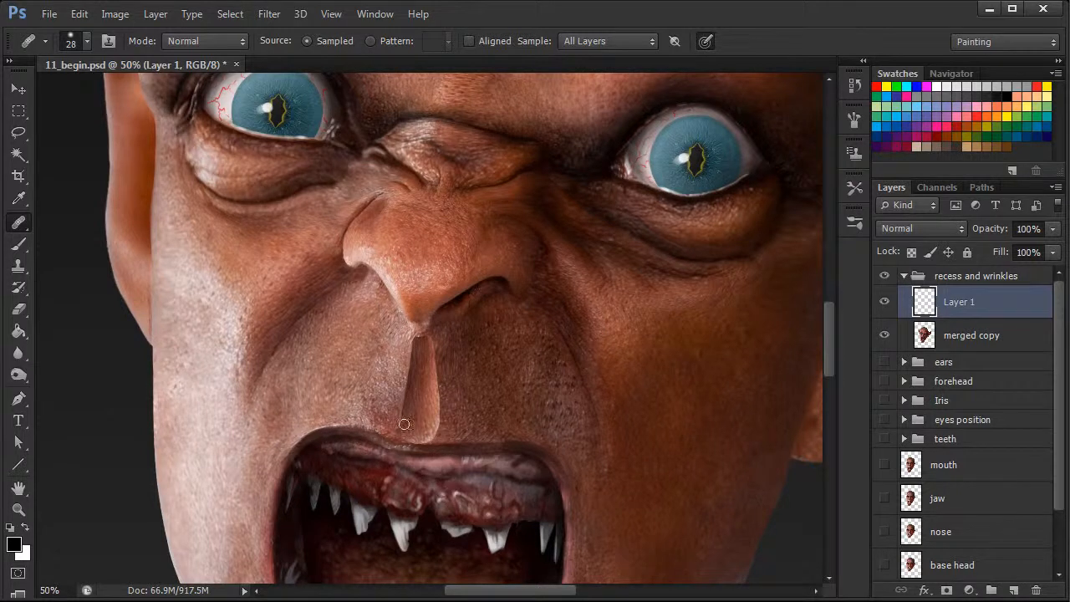
pyautogui.keyDown('alt'); pyautogui.click(393, 379); pyautogui.keyUp('alt')
pyautogui.click(402, 390)
pyautogui.moveTo(407, 380)
pyautogui.mouseDown()
pyautogui.moveTo(412, 342)
pyautogui.moveTo(404, 424)
pyautogui.moveTo(416, 340)
pyautogui.mouseUp()
pyautogui.keyDown('alt'); pyautogui.click(396, 357); pyautogui.keyUp('alt')
pyautogui.hotkey('ctrl', 'z')
pyautogui.keyDown('alt'); pyautogui.click(401, 353); pyautogui.keyUp('alt')
# Heal the patch's right and lower edges with skin sampled beside the groove and along the upper lip.
pyautogui.moveTo(457, 377)
pyautogui.mouseDown()
pyautogui.moveTo(456, 409)
pyautogui.moveTo(450, 394)
pyautogui.moveTo(441, 402)
pyautogui.moveTo(437, 351)
pyautogui.moveTo(452, 375)
pyautogui.moveTo(430, 338)
pyautogui.mouseUp()
pyautogui.keyDown('alt'); pyautogui.click(455, 405); pyautogui.keyUp('alt')
pyautogui.keyDown('alt'); pyautogui.click(448, 353); pyautogui.keyUp('alt')
pyautogui.keyDown('alt'); pyautogui.click(456, 407); pyautogui.keyUp('alt')
pyautogui.moveTo(441, 420); pyautogui.dragTo(440, 397)
pyautogui.keyDown('alt'); pyautogui.click(454, 419); pyautogui.keyUp('alt')
pyautogui.moveTo(441, 435)
pyautogui.mouseDown()
pyautogui.moveTo(459, 382)
pyautogui.moveTo(436, 438)
pyautogui.mouseUp()
pyautogui.keyDown('alt'); pyautogui.click(455, 417); pyautogui.keyUp('alt')
pyautogui.keyDown('alt'); pyautogui.click(454, 432); pyautogui.keyUp('alt')
pyautogui.keyDown('alt'); pyautogui.click(399, 435); pyautogui.keyUp('alt')
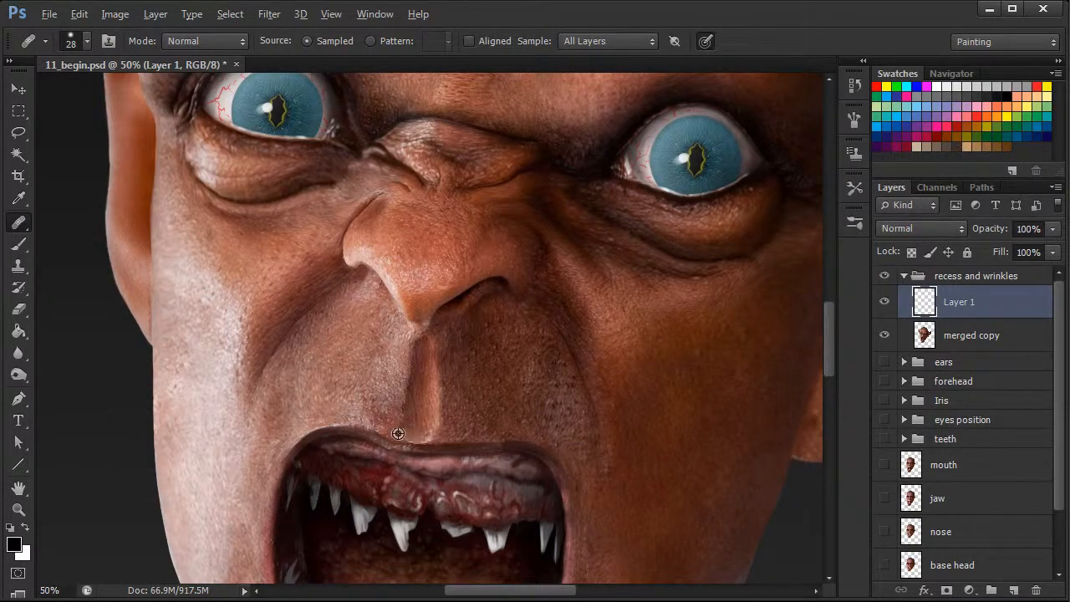
pyautogui.keyDown('alt'); pyautogui.click(456, 433); pyautogui.keyUp('alt')
pyautogui.moveTo(434, 444); pyautogui.dragTo(448, 422)
# Erase the patch's leftover edge along the upper lip using a 21 px eraser.
pyautogui.press('e')
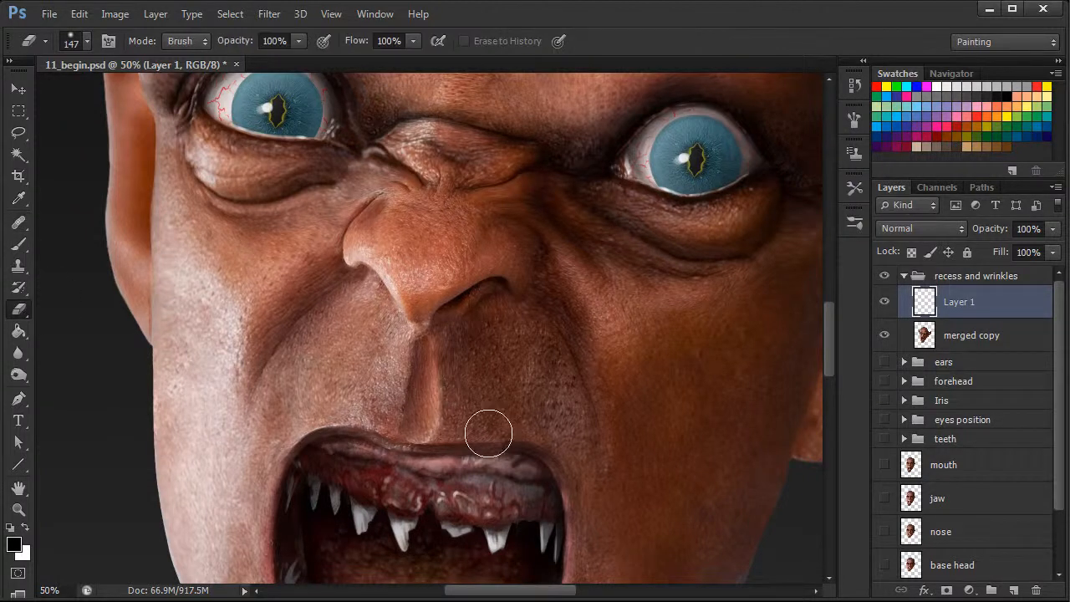
pyautogui.rightClick(627, 376)
pyautogui.click(409, 444)
# Rename the patch layer to "upper lip recess".
pyautogui.doubleClick(961, 303)
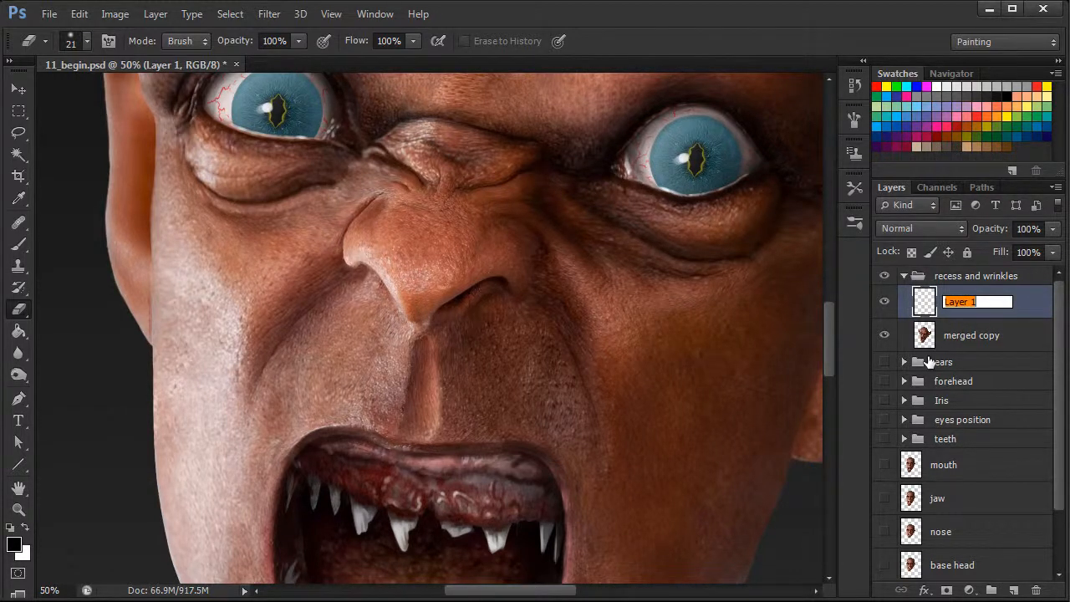
pyautogui.write('upper lip recess')
pyautogui.press('Return')
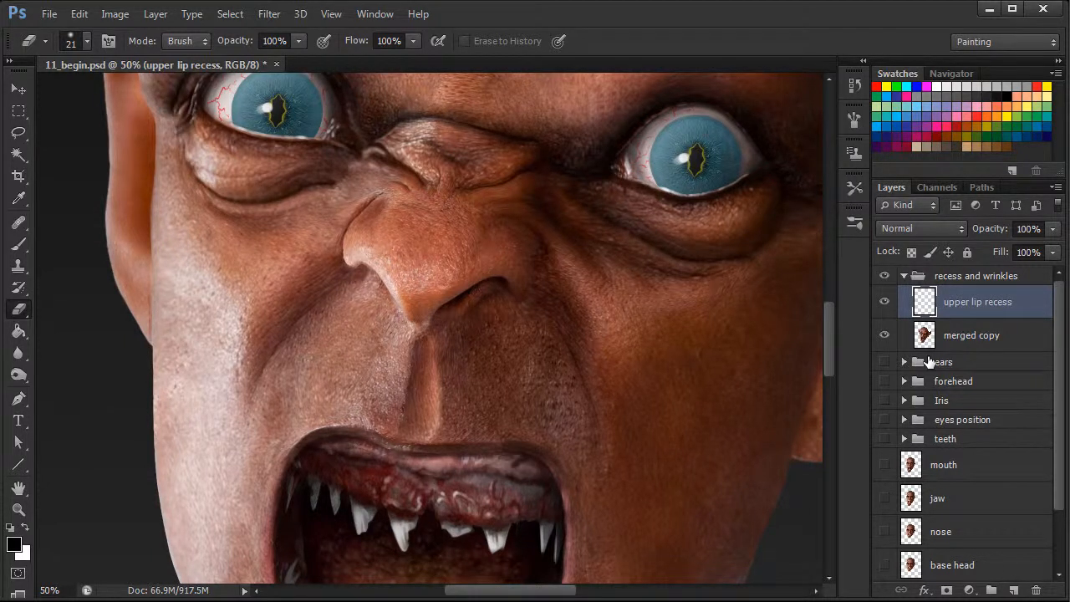
# Add a new layer and clone neighbouring lip skin over the groove with the 26 px Clone Stamp.
pyautogui.click(1013, 590)
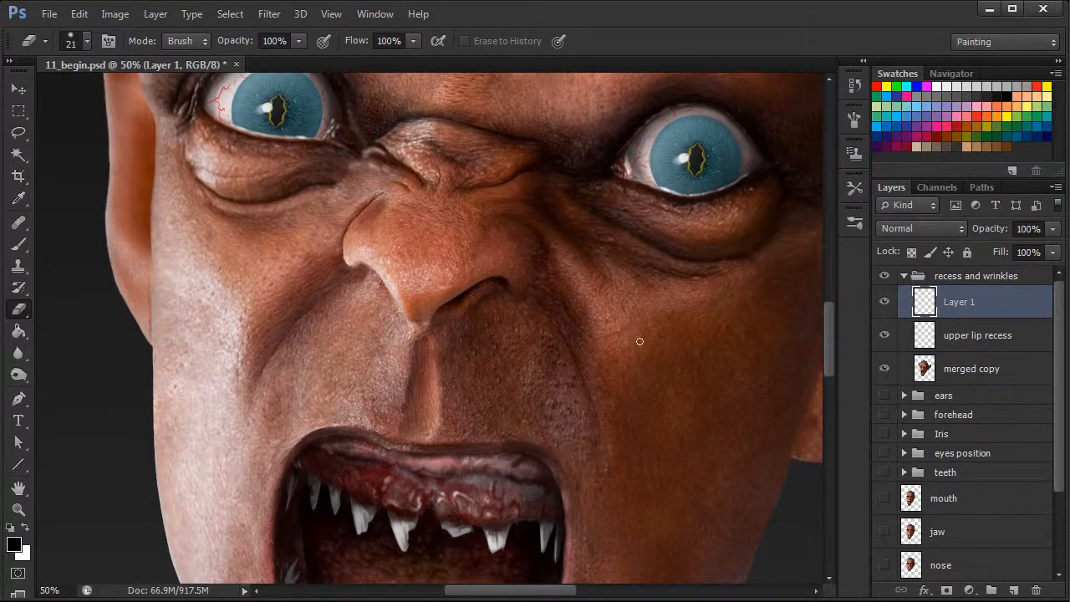
pyautogui.click(19, 267)
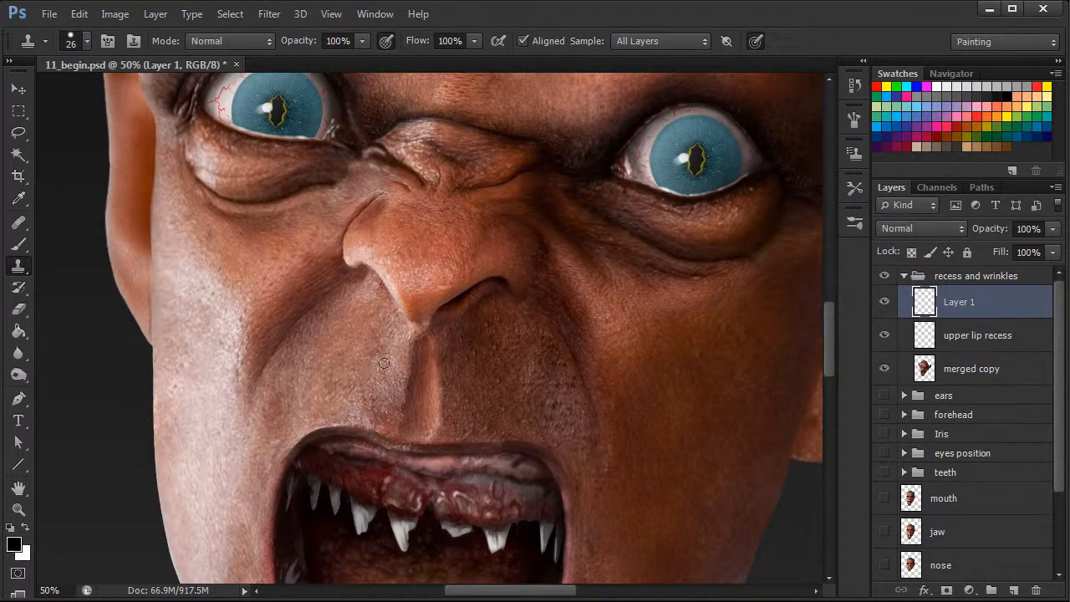
pyautogui.keyDown('alt'); pyautogui.click(347, 340); pyautogui.keyUp('alt')
pyautogui.moveTo(418, 323); pyautogui.dragTo(415, 332)
pyautogui.moveTo(427, 420); pyautogui.dragTo(428, 427)
pyautogui.keyDown('alt'); pyautogui.click(382, 365); pyautogui.keyUp('alt')
pyautogui.moveTo(429, 366)
pyautogui.mouseDown()
pyautogui.moveTo(434, 411)
pyautogui.moveTo(416, 402)
pyautogui.moveTo(431, 400)
pyautogui.moveTo(440, 359)
pyautogui.moveTo(481, 408)
pyautogui.moveTo(434, 412)
pyautogui.mouseUp()
# Enlarge the Clone Stamp to 48 px and cover the groove's centre and upper end with skin texture sampled to its left.
pyautogui.rightClick(430, 365)
pyautogui.keyDown('alt'); pyautogui.click(381, 373); pyautogui.keyUp('alt')
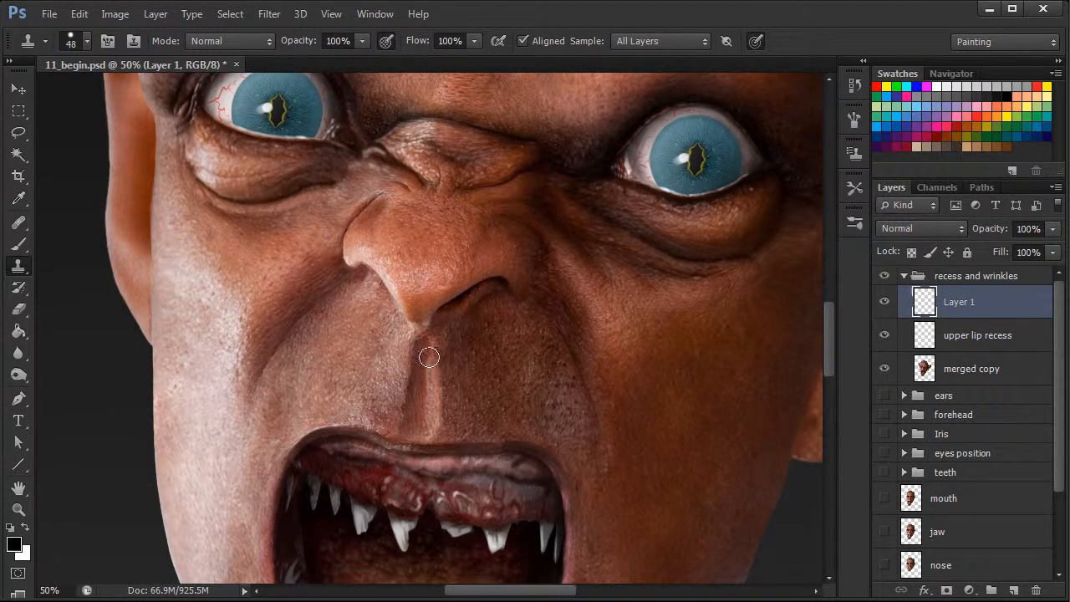
pyautogui.moveTo(428, 350)
pyautogui.mouseDown()
pyautogui.moveTo(424, 428)
pyautogui.moveTo(421, 356)
pyautogui.moveTo(425, 413)
pyautogui.mouseUp()
pyautogui.keyDown('alt'); pyautogui.click(388, 370); pyautogui.keyUp('alt')
pyautogui.keyDown('alt'); pyautogui.click(387, 374); pyautogui.keyUp('alt')
pyautogui.moveTo(429, 373)
pyautogui.mouseDown()
pyautogui.moveTo(427, 349)
pyautogui.moveTo(418, 376)
pyautogui.moveTo(427, 339)
pyautogui.mouseUp()
pyautogui.keyDown('alt'); pyautogui.click(387, 366); pyautogui.keyUp('alt')
pyautogui.keyDown('alt'); pyautogui.click(390, 337); pyautogui.keyUp('alt')
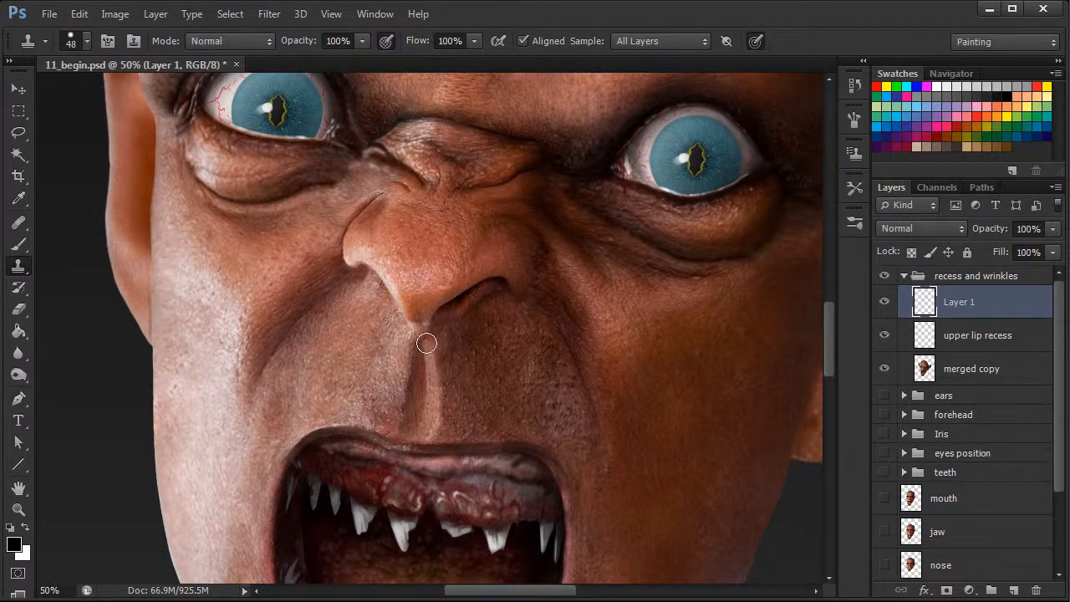
# Clone sampled skin over the groove's lower end and left side just above the upper lip.
pyautogui.moveTo(435, 413)
pyautogui.mouseDown()
pyautogui.moveTo(427, 351)
pyautogui.moveTo(430, 430)
pyautogui.mouseUp()
pyautogui.keyDown('alt'); pyautogui.click(376, 378); pyautogui.keyUp('alt')
pyautogui.keyDown('alt'); pyautogui.click(391, 380); pyautogui.keyUp('alt')
pyautogui.keyDown('alt'); pyautogui.click(378, 399); pyautogui.keyUp('alt')
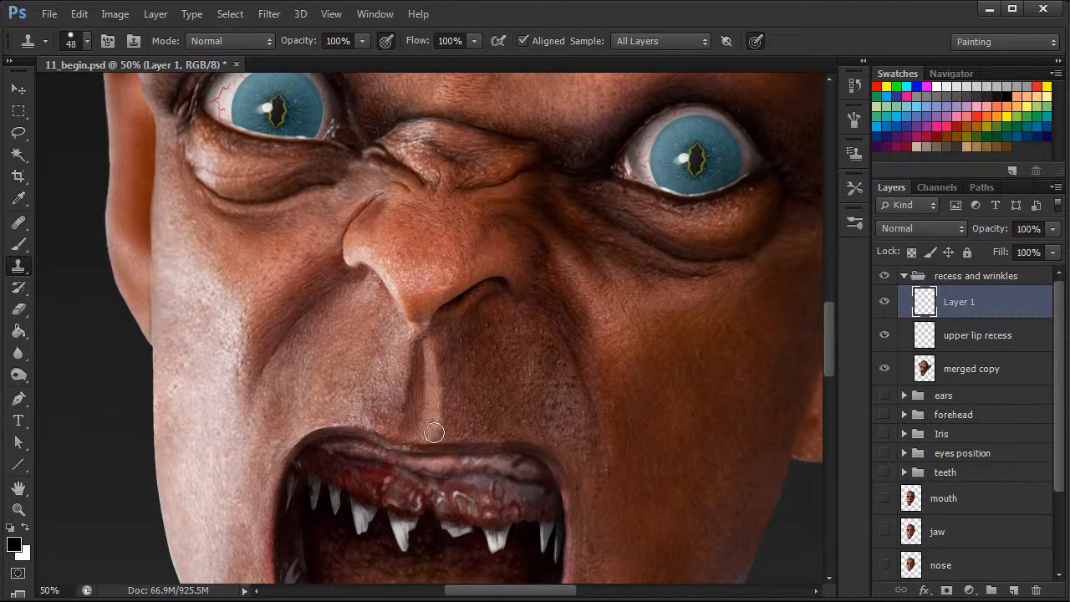
pyautogui.click(401, 397)
# Examine how the upper lip recess blends with the face, both from afar and up close.
pyautogui.scroll(-1, 426, 339)
pyautogui.scroll(-2, 426, 339)
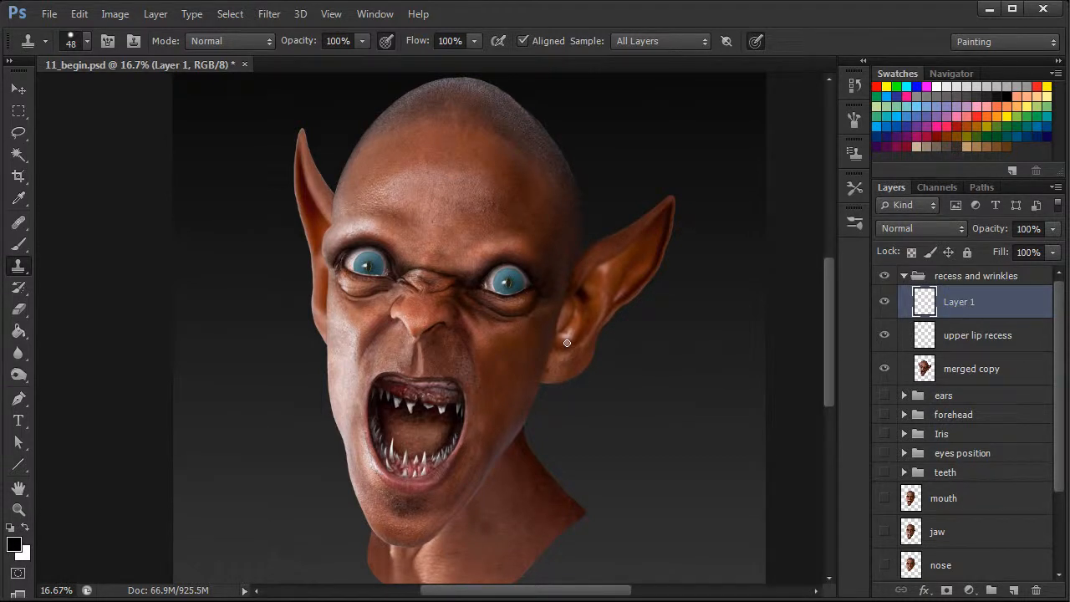
pyautogui.hotkey('ctrl', '+')
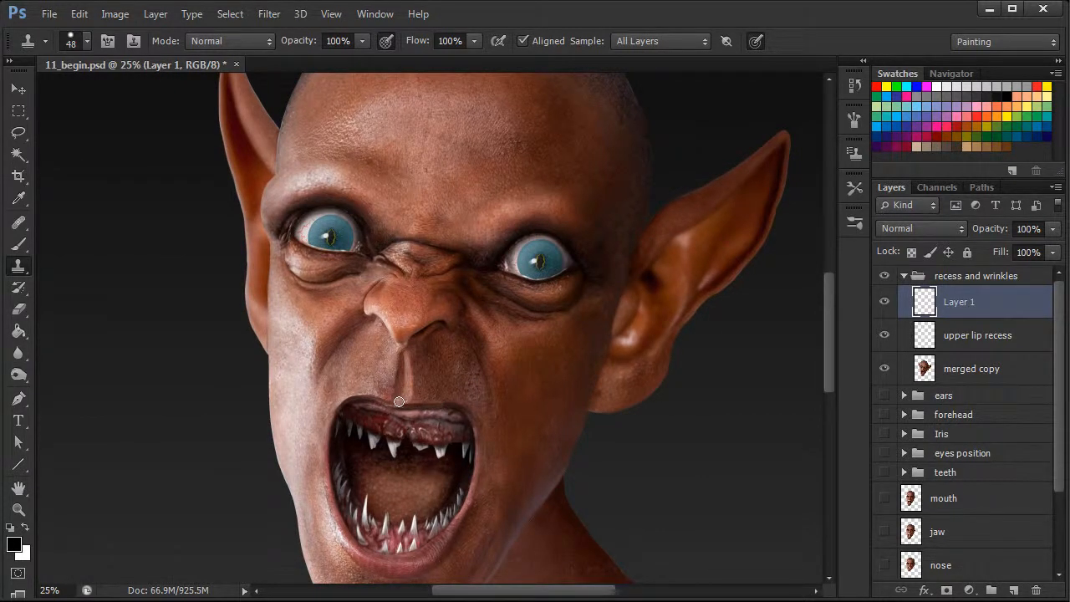
pyautogui.click(20, 224)
pyautogui.hotkey('ctrl', '+')
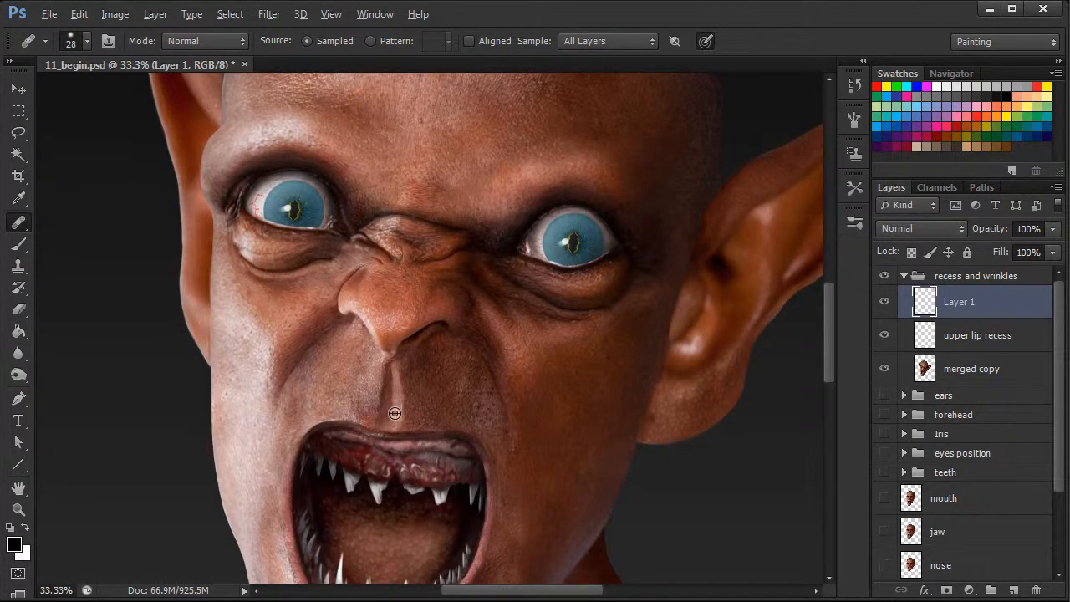
pyautogui.hotkey('ctrl', '+')
pyautogui.hotkey('ctrl', '+')
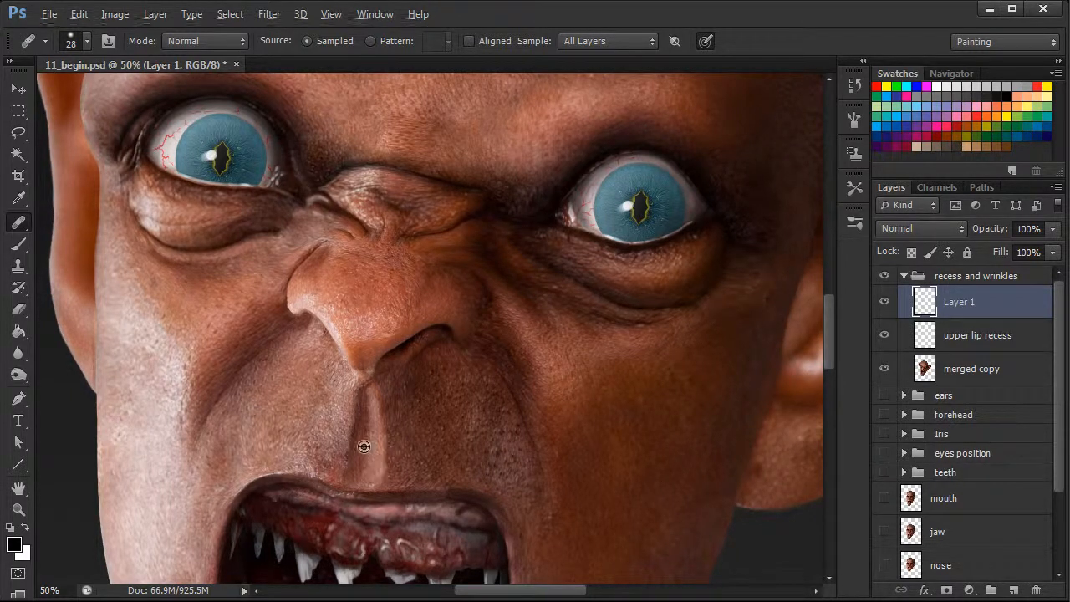
pyautogui.scroll(-2, 417, 322)
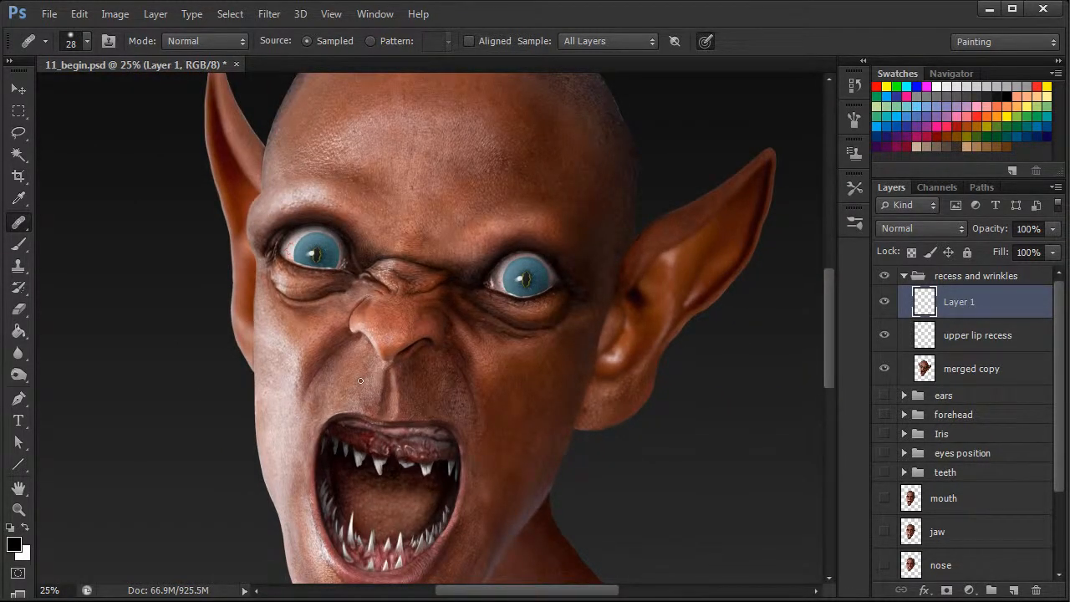
# Rename the groove retouching layer to "recess highlight" and add another empty layer above it.
pyautogui.doubleClick(962, 304)
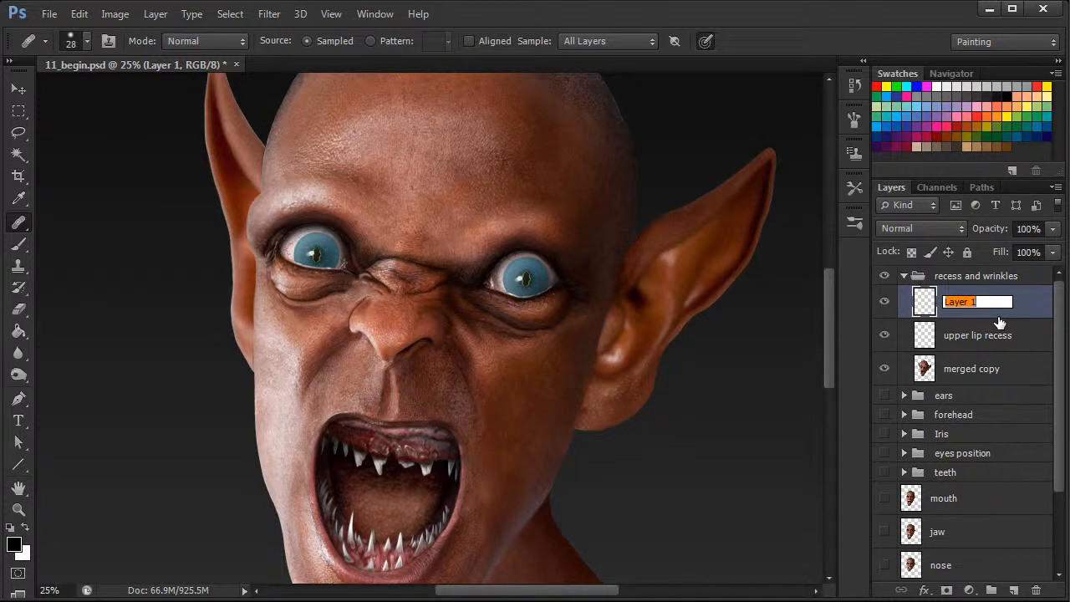
pyautogui.write('recess highlight')
pyautogui.press('Return')
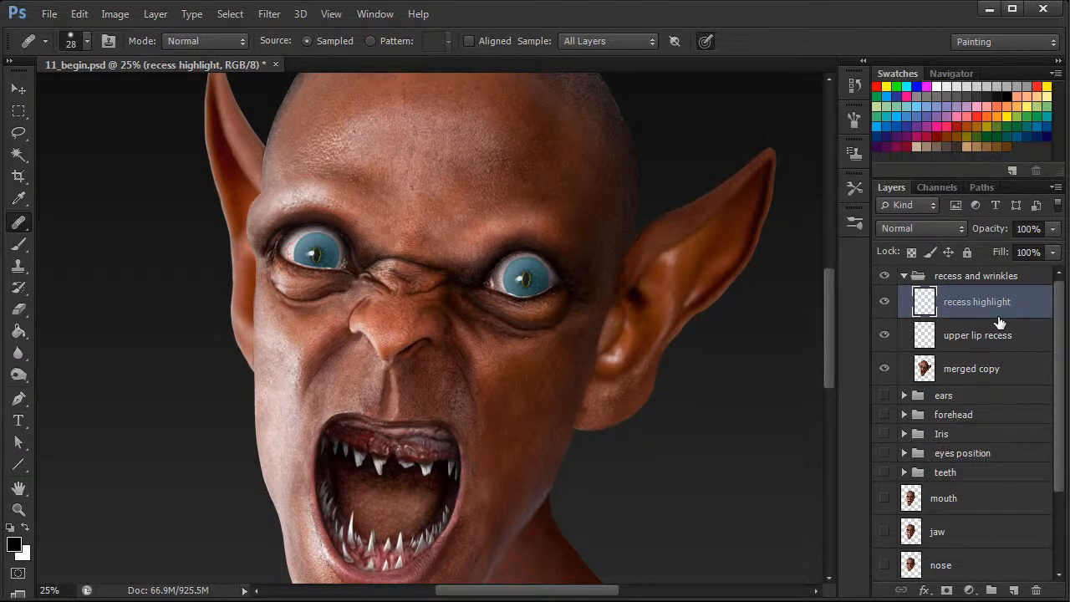
pyautogui.click(1013, 592)
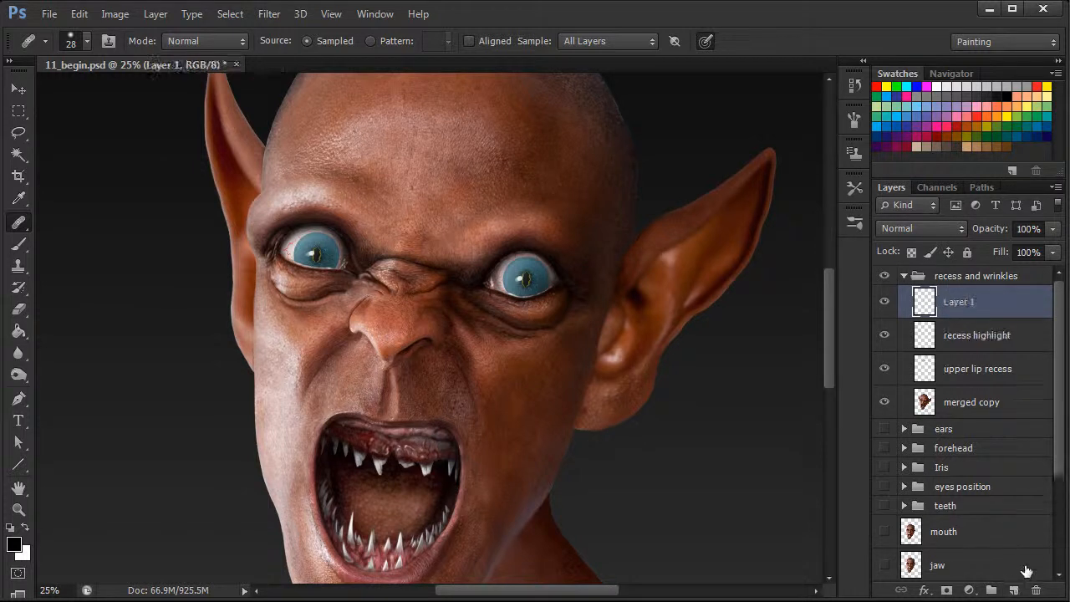
# Clone nearby skin onto the area above the upper lip, left of the groove, with a 15 px Clone Stamp.
pyautogui.click(18, 266)
pyautogui.hotkey('ctrl', '+')
pyautogui.rightClick(459, 433)
pyautogui.moveTo(512, 473); pyautogui.dragTo(485, 473)
pyautogui.moveTo(828, 361); pyautogui.dragTo(828, 363)
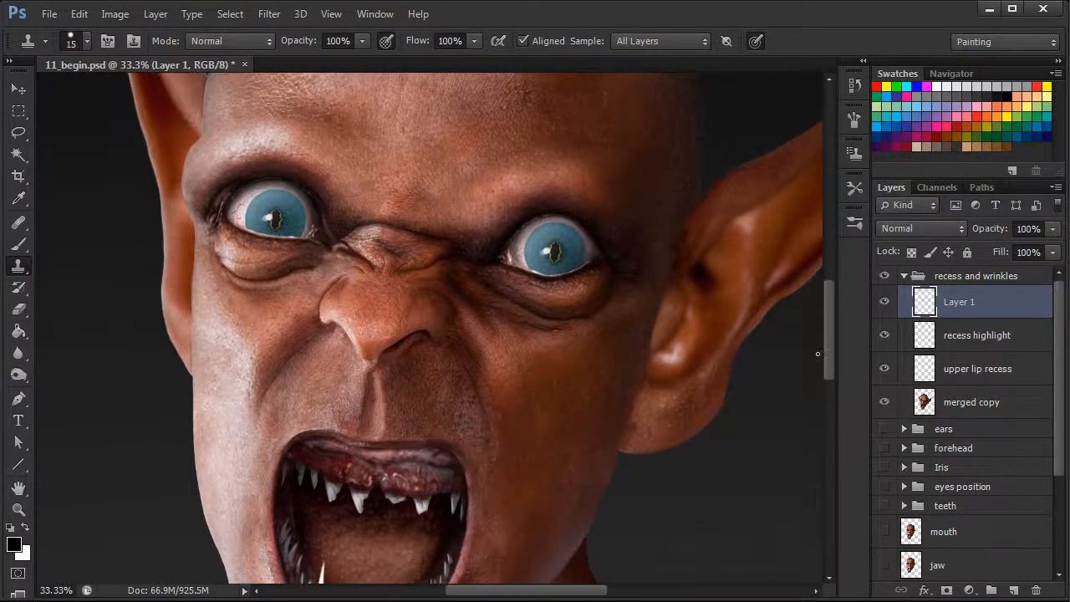
pyautogui.keyDown('alt'); pyautogui.click(341, 399); pyautogui.keyUp('alt')
pyautogui.moveTo(365, 395)
pyautogui.mouseDown()
pyautogui.moveTo(355, 413)
pyautogui.moveTo(343, 401)
pyautogui.mouseUp()
pyautogui.keyDown('alt'); pyautogui.click(349, 404); pyautogui.keyUp('alt')
# Adjust the Clone Stamp size and build up the highlight along the upper lip's edge from skin sampled beside the groove.
pyautogui.keyDown('alt'); pyautogui.click(349, 396); pyautogui.keyUp('alt')
pyautogui.rightClick(359, 418)
pyautogui.moveTo(379, 443); pyautogui.dragTo(383, 443)
pyautogui.press('Return')
pyautogui.keyDown('alt'); pyautogui.click(347, 408); pyautogui.keyUp('alt')
pyautogui.moveTo(418, 435); pyautogui.dragTo(423, 436)
pyautogui.keyDown('alt'); pyautogui.click(354, 407); pyautogui.keyUp('alt')
pyautogui.rightClick(344, 403)
pyautogui.moveTo(392, 447); pyautogui.dragTo(341, 422)
pyautogui.press('Return')
# Enlarge the Clone Stamp to 42 px and clone repeatedly resampled skin down to the lip edge left of the groove.
pyautogui.keyDown('alt'); pyautogui.click(352, 392); pyautogui.keyUp('alt')
pyautogui.rightClick(359, 391)
pyautogui.moveTo(408, 441); pyautogui.dragTo(418, 443)
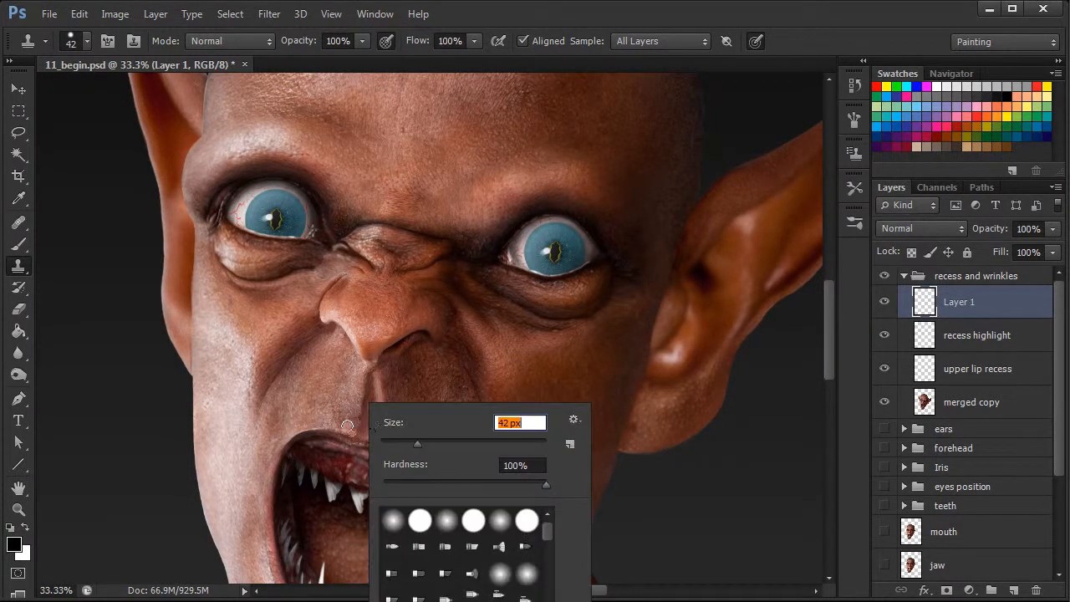
pyautogui.press('Return')
pyautogui.keyDown('alt'); pyautogui.click(355, 389); pyautogui.keyUp('alt')
pyautogui.moveTo(352, 422)
pyautogui.mouseDown()
pyautogui.moveTo(352, 431)
pyautogui.moveTo(354, 418)
pyautogui.moveTo(332, 418)
pyautogui.moveTo(354, 415)
pyautogui.moveTo(354, 436)
pyautogui.mouseUp()
pyautogui.keyDown('alt'); pyautogui.click(354, 391); pyautogui.keyUp('alt')
pyautogui.keyDown('alt'); pyautogui.click(354, 394); pyautogui.keyUp('alt')
pyautogui.keyDown('alt'); pyautogui.click(354, 391); pyautogui.keyUp('alt')
pyautogui.keyDown('alt'); pyautogui.click(350, 396); pyautogui.keyUp('alt')
pyautogui.keyDown('alt'); pyautogui.click(361, 403); pyautogui.keyUp('alt')
pyautogui.keyDown('alt'); pyautogui.click(354, 383); pyautogui.keyUp('alt')
# Reduce the Clone Stamp to 15 px and refine the lip highlight with fresh skin samples left of the groove.
pyautogui.rightClick(366, 391)
pyautogui.click(416, 440)
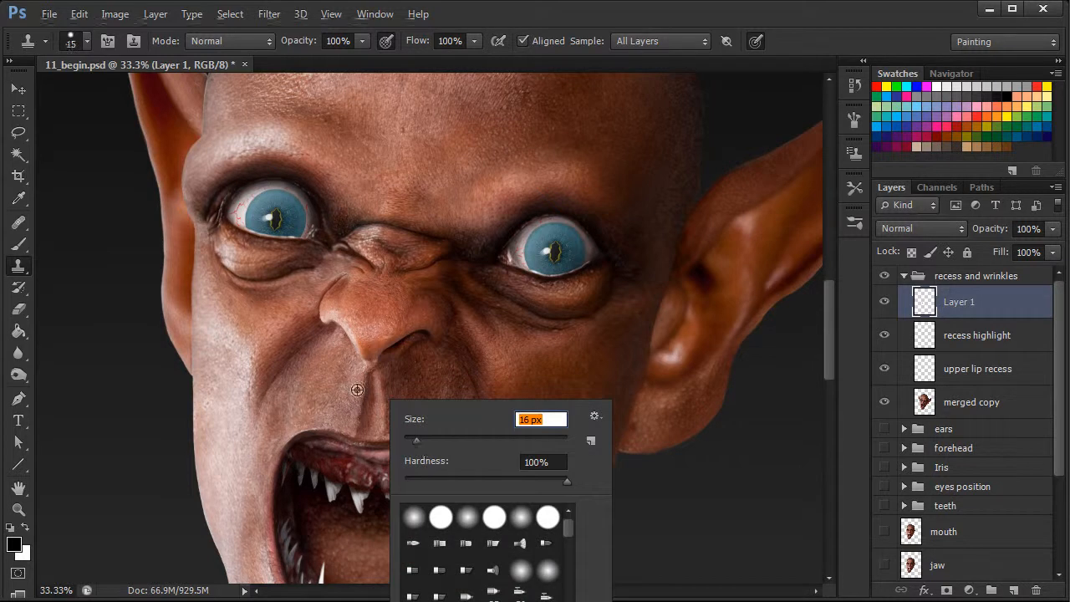
pyautogui.keyDown('alt'); pyautogui.click(359, 392); pyautogui.keyUp('alt')
pyautogui.keyDown('alt'); pyautogui.click(350, 398); pyautogui.keyUp('alt')
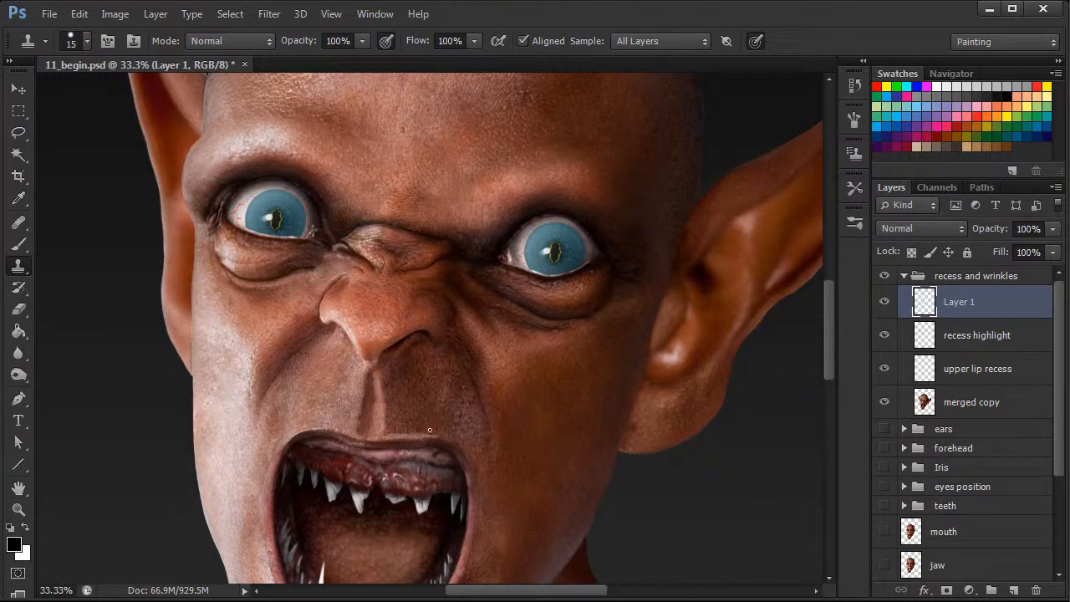
# Soften the cloned highlight above the upper lip, right of the groove, with a soft Eraser enlarged to 82 px.
pyautogui.press('e')
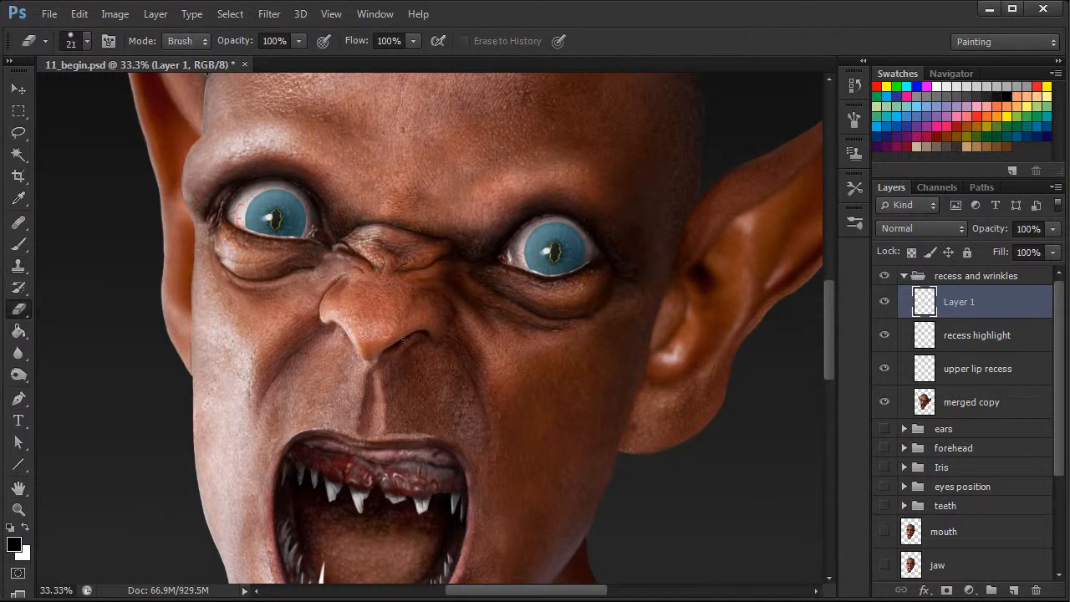
pyautogui.rightClick(583, 407)
pyautogui.moveTo(578, 426); pyautogui.dragTo(617, 429)
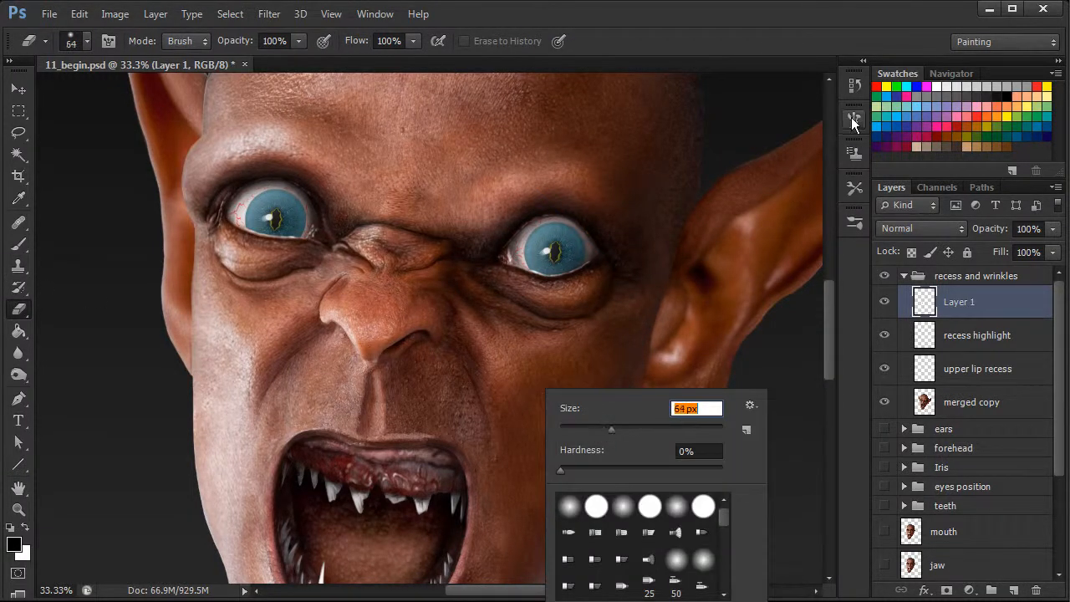
pyautogui.click(854, 119)
pyautogui.click(853, 121)
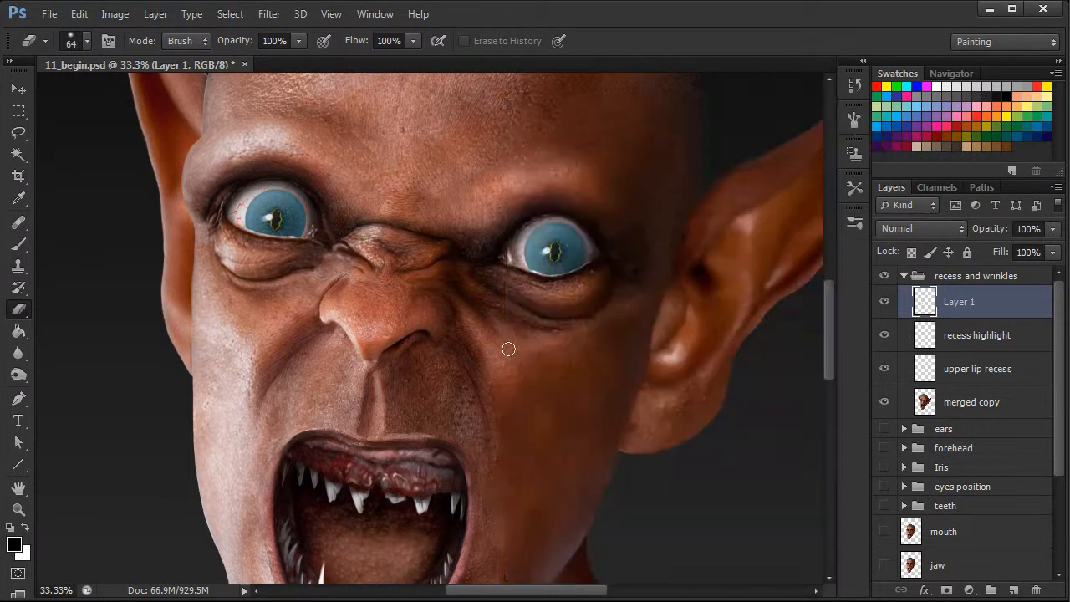
pyautogui.rightClick(438, 441)
pyautogui.moveTo(535, 464); pyautogui.dragTo(544, 464)
pyautogui.moveTo(438, 440); pyautogui.dragTo(416, 429)
pyautogui.moveTo(437, 437)
pyautogui.mouseDown()
pyautogui.moveTo(399, 428)
pyautogui.moveTo(451, 443)
pyautogui.mouseUp()
# Blend the skin above the lip, right of the groove, using a 51 px Healing Brush with skin sampled there.
pyautogui.click(19, 221)
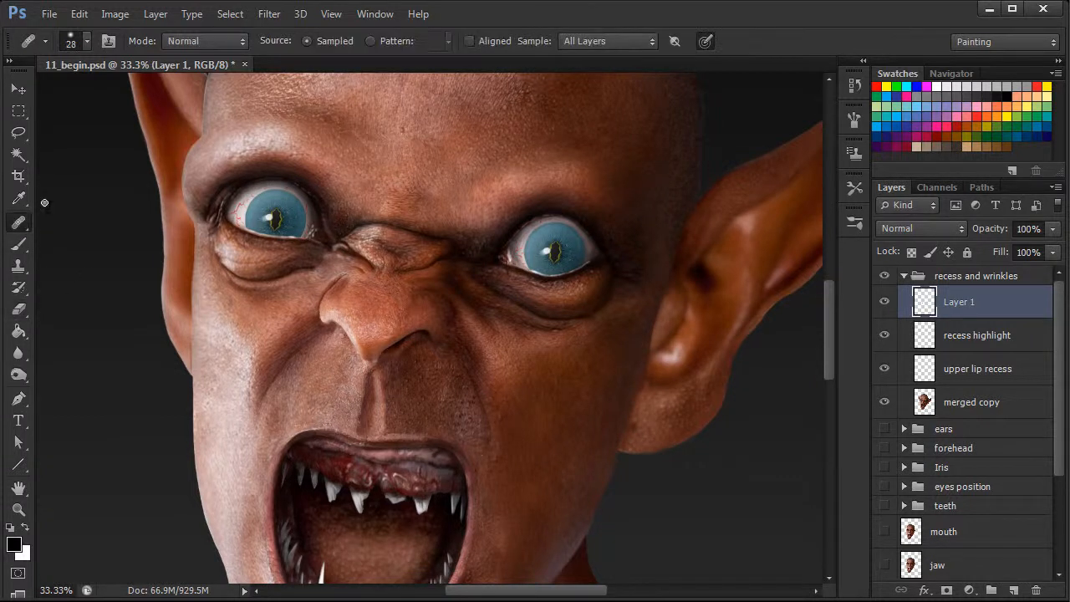
pyautogui.rightClick(421, 416)
pyautogui.click(475, 450)
pyautogui.keyDown('alt'); pyautogui.click(405, 420); pyautogui.keyUp('alt')
pyautogui.moveTo(396, 433); pyautogui.dragTo(443, 431)
pyautogui.keyDown('alt'); pyautogui.click(421, 427); pyautogui.keyUp('alt')
# Compare the whole face without and with the three retouching layers, and rename the topmost one "upper lip highlight".
pyautogui.scroll(-3, 471, 431)
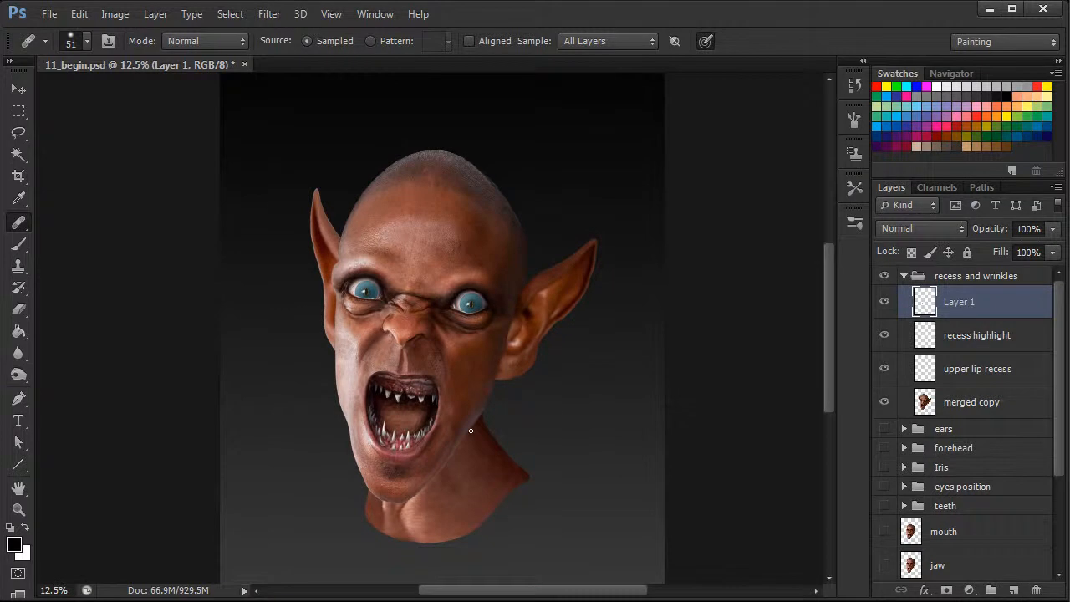
pyautogui.click(884, 308)
pyautogui.click(888, 343)
pyautogui.click(884, 369)
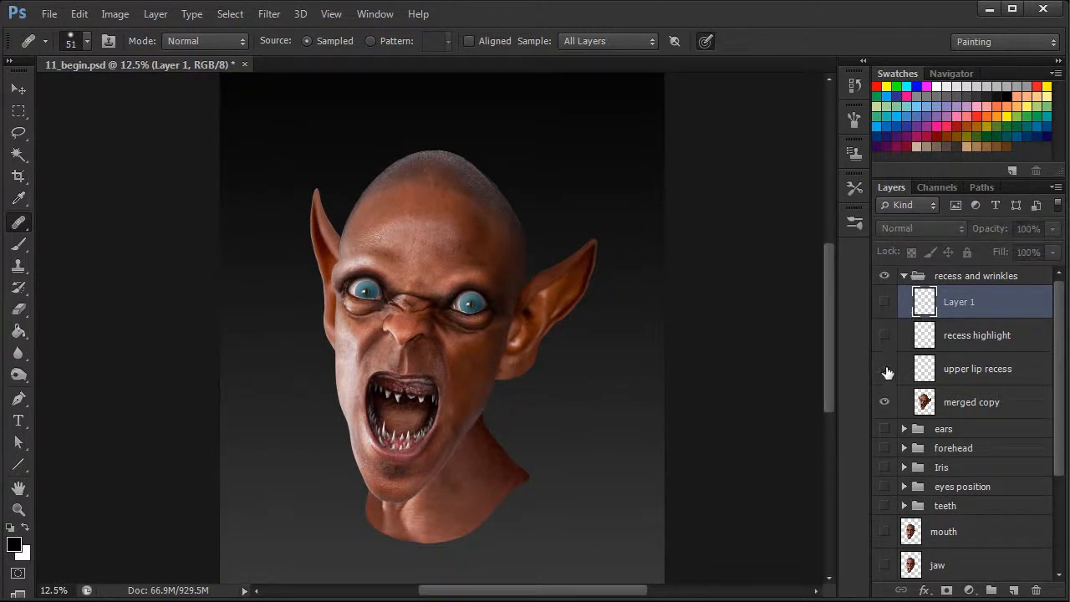
pyautogui.moveTo(891, 369); pyautogui.dragTo(885, 302)
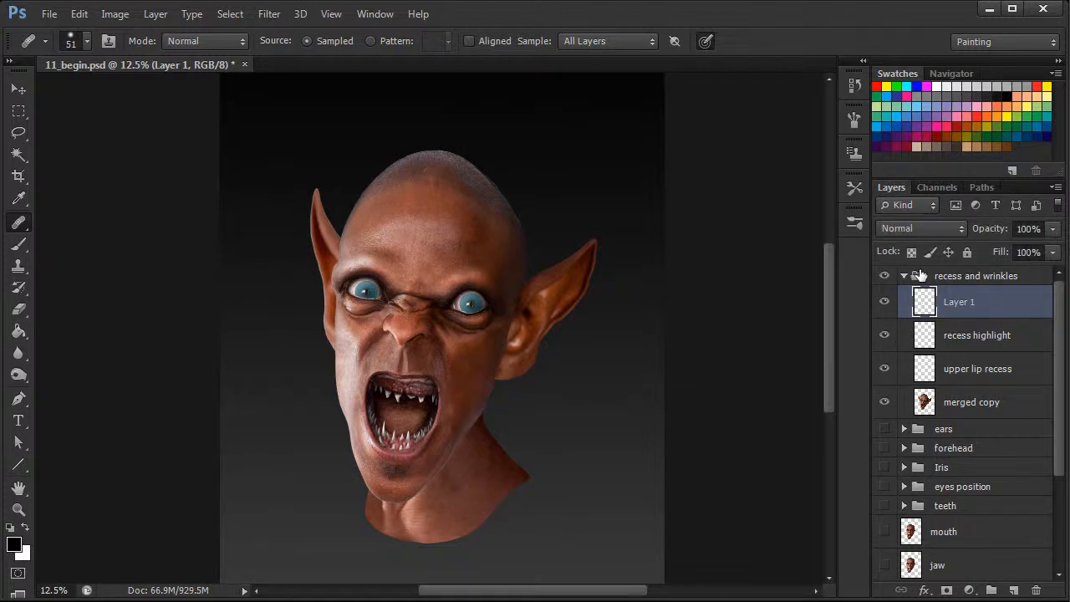
pyautogui.doubleClick(968, 302)
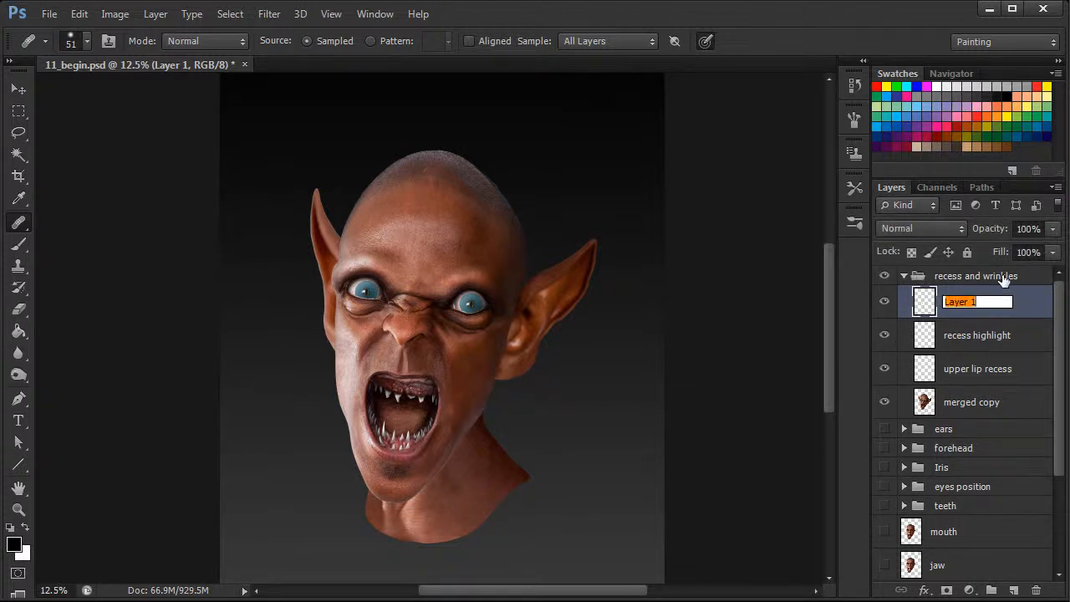
pyautogui.write('upper lip highlight')
pyautogui.press('Return')
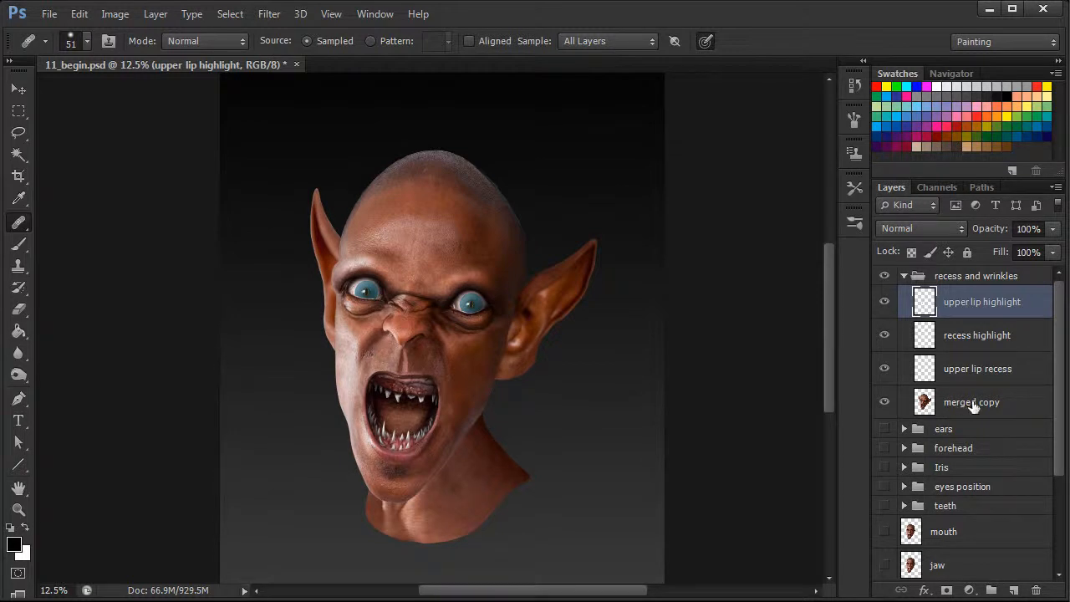
# Lasso the cheek skin left of the nose on the merged copy layer and copy it to a new layer named "right cheek".
pyautogui.click(1003, 402)
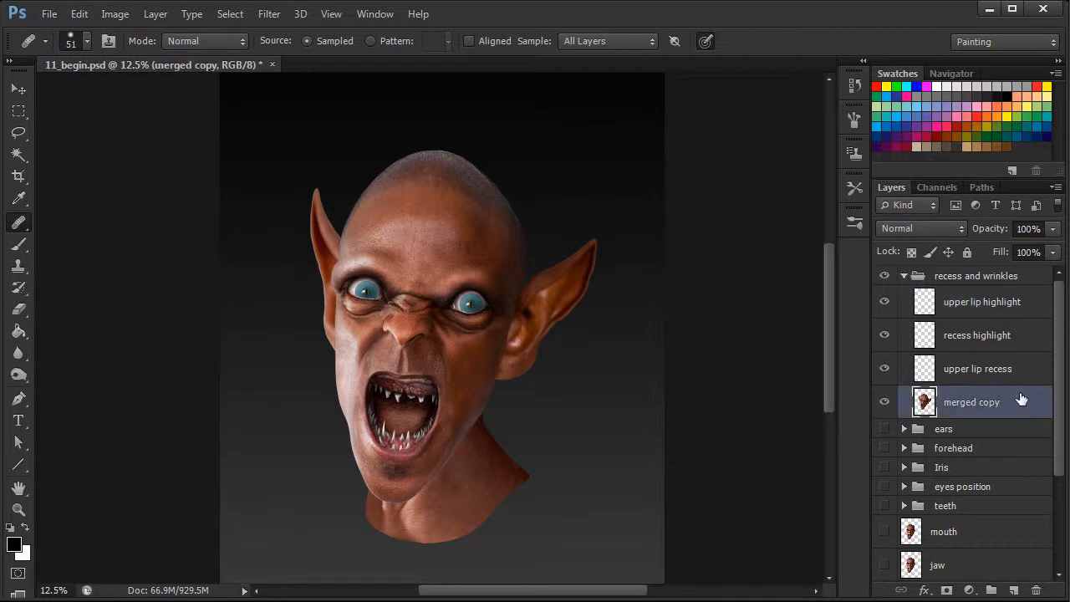
pyautogui.click(18, 133)
pyautogui.hotkey('ctrl', '+')
pyautogui.hotkey('ctrl', '+')
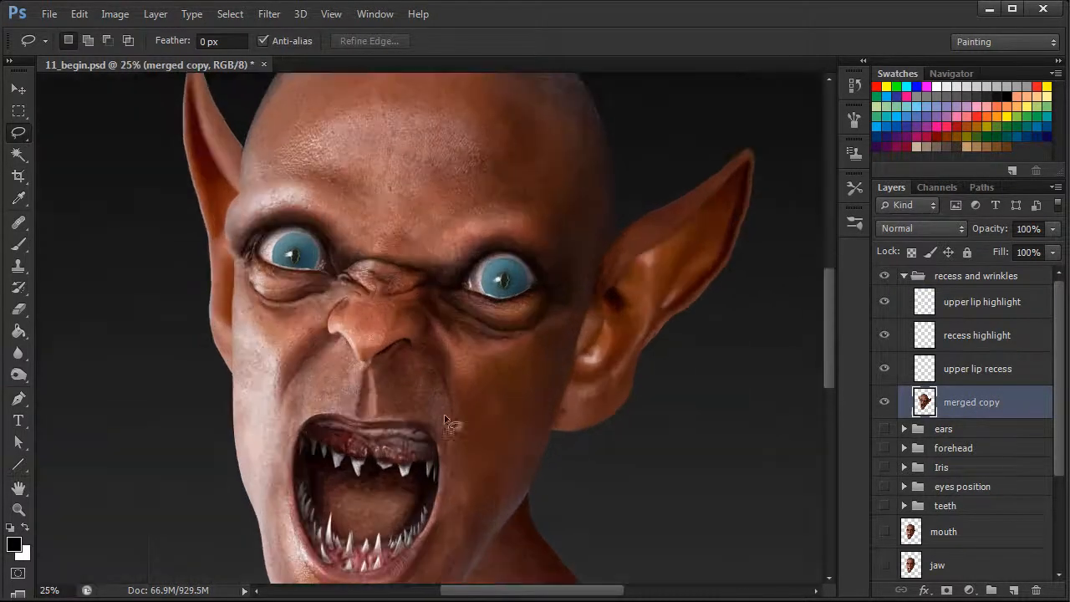
pyautogui.moveTo(333, 343)
pyautogui.mouseDown()
pyautogui.moveTo(294, 392)
pyautogui.moveTo(278, 443)
pyautogui.moveTo(251, 422)
pyautogui.moveTo(246, 368)
pyautogui.moveTo(266, 336)
pyautogui.moveTo(309, 315)
pyautogui.moveTo(326, 311)
pyautogui.moveTo(338, 343)
pyautogui.mouseUp()
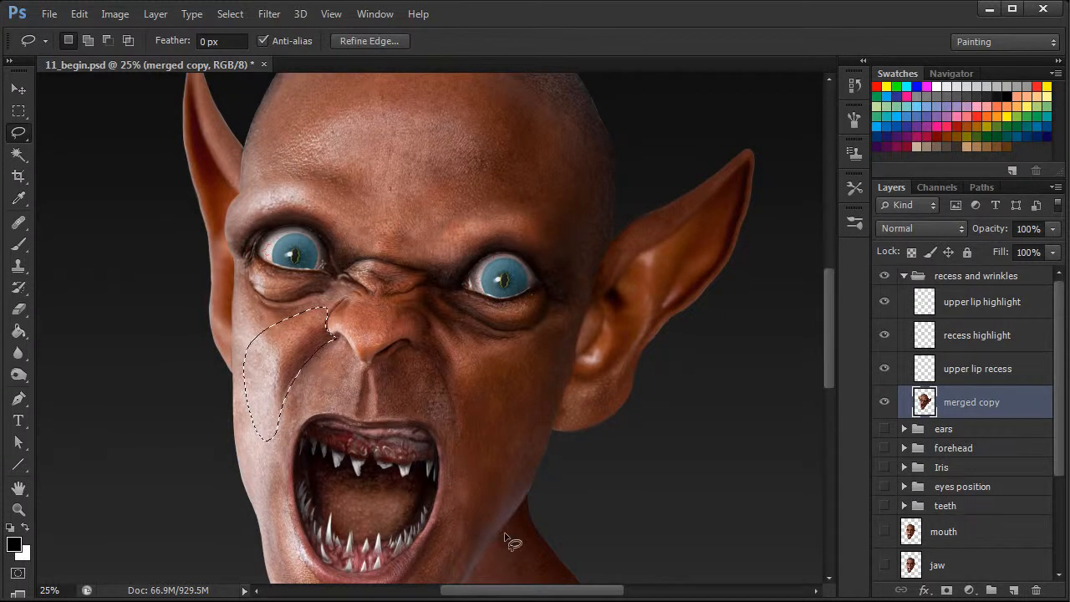
pyautogui.moveTo(554, 521); pyautogui.dragTo(549, 447)
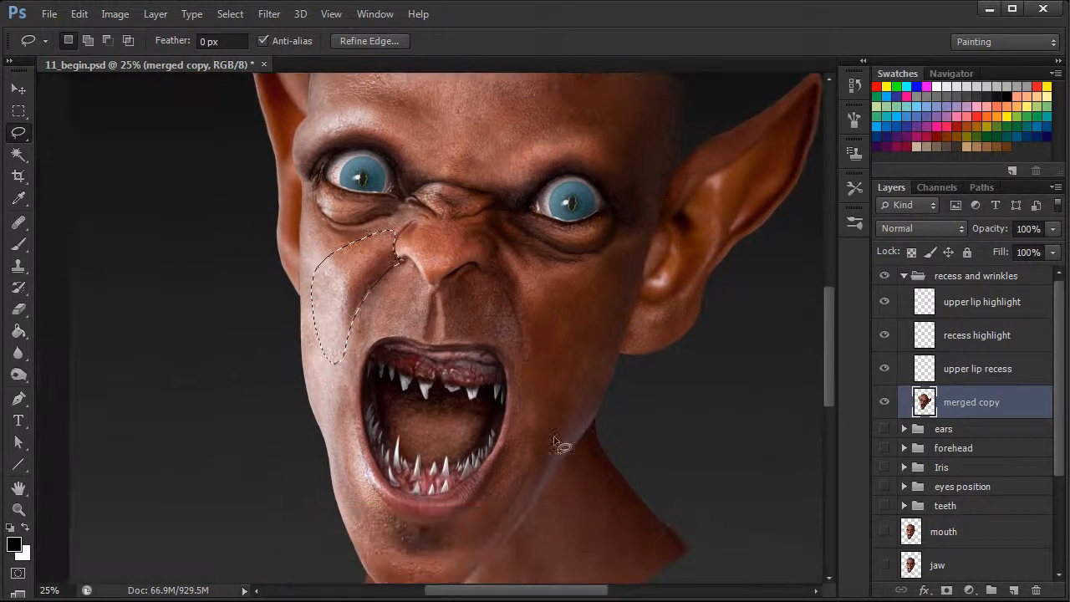
pyautogui.rightClick(343, 268)
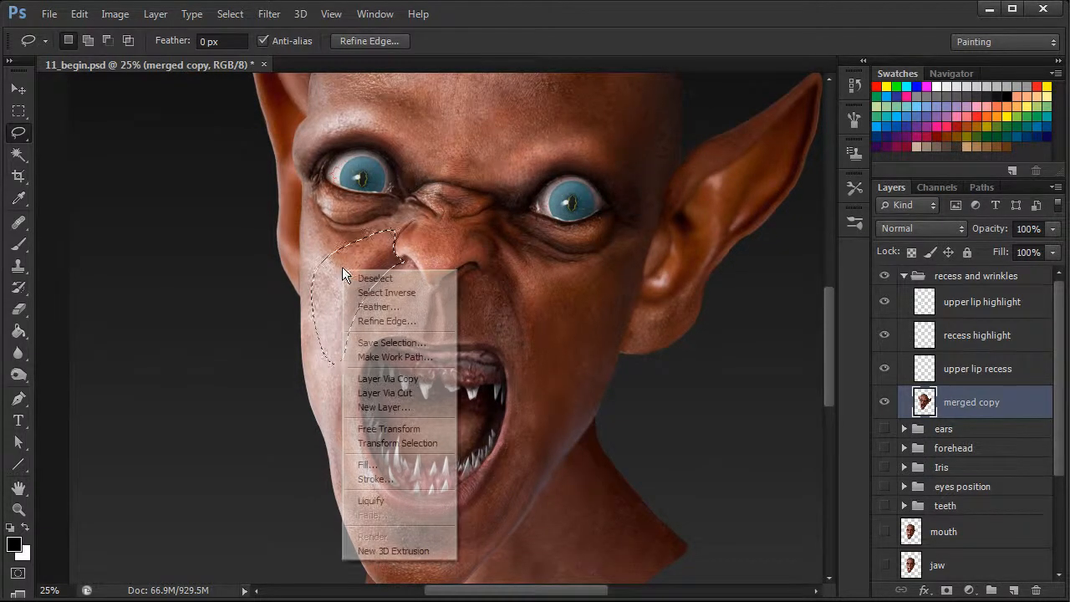
pyautogui.click(387, 379)
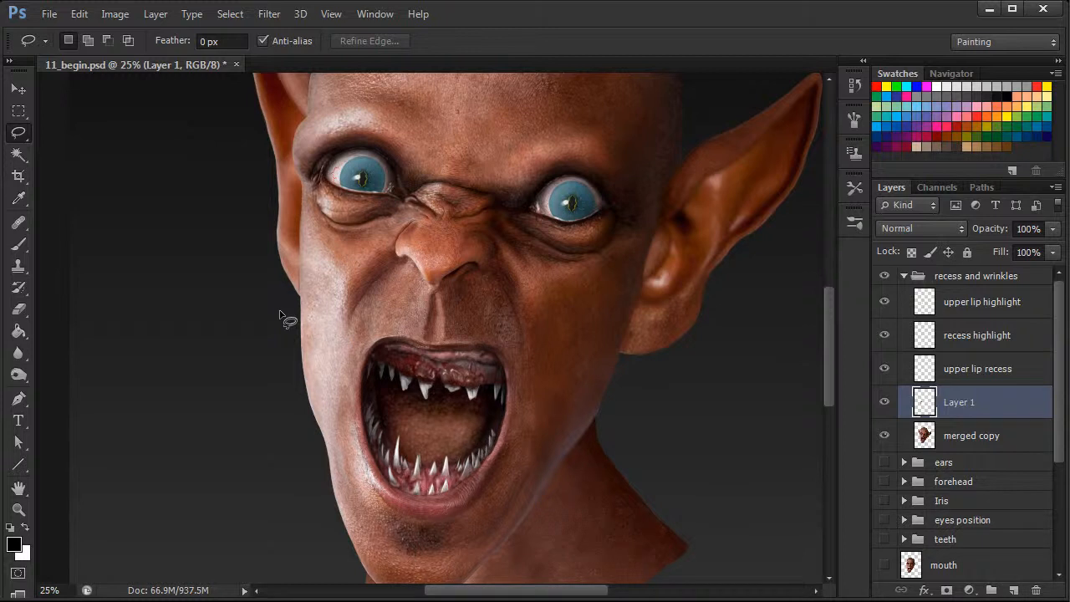
pyautogui.doubleClick(970, 405)
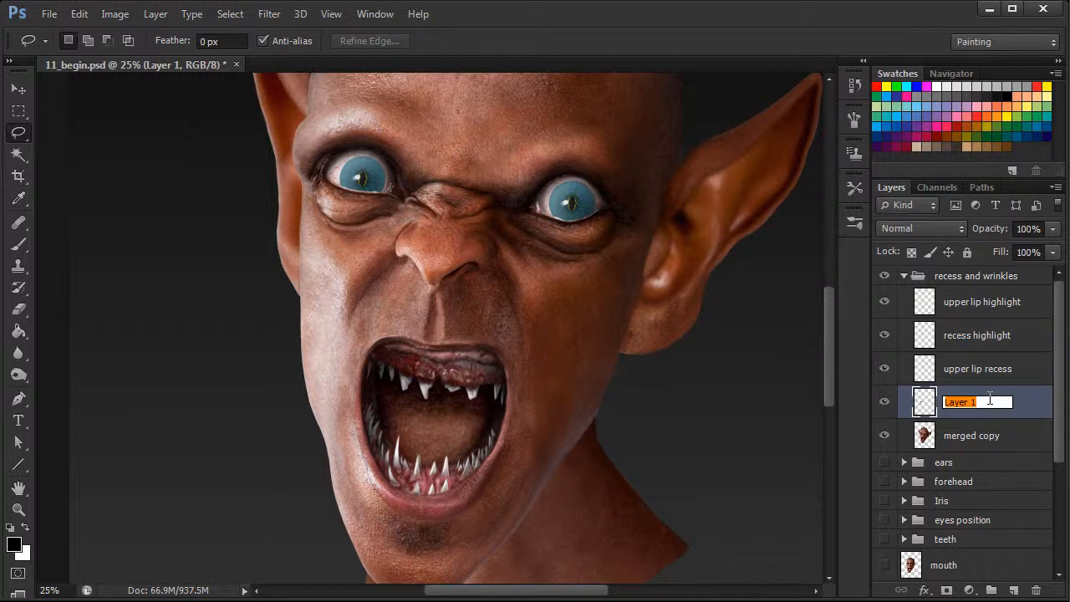
pyautogui.write('right cheek')
pyautogui.press('Return')
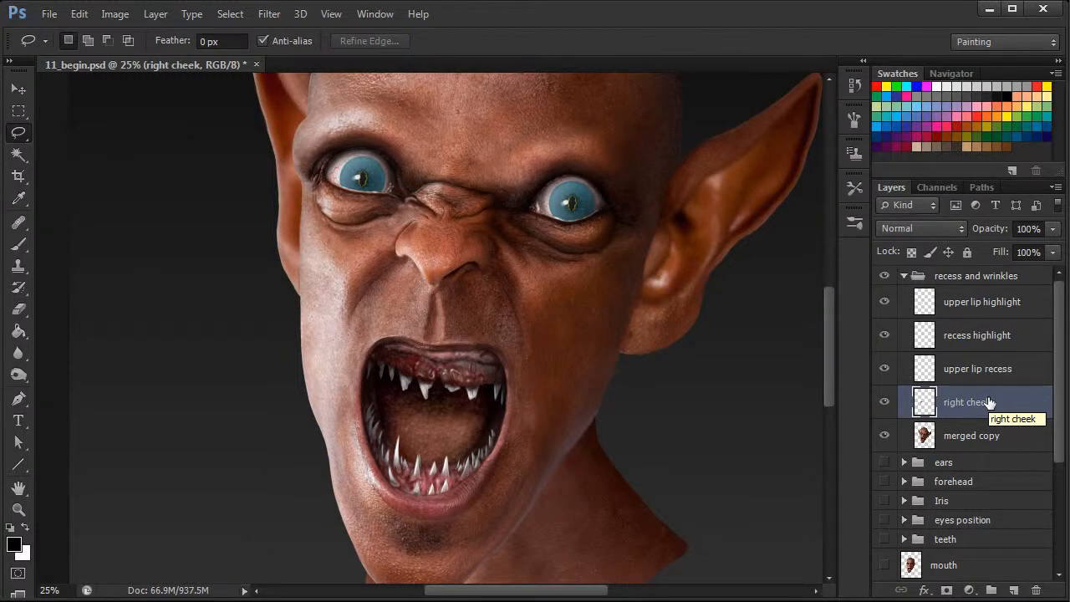
# Scale the right cheek patch to about 131% and rotate it about -8° over the cheek beside the mouth.
pyautogui.hotkey('ctrl', 't')
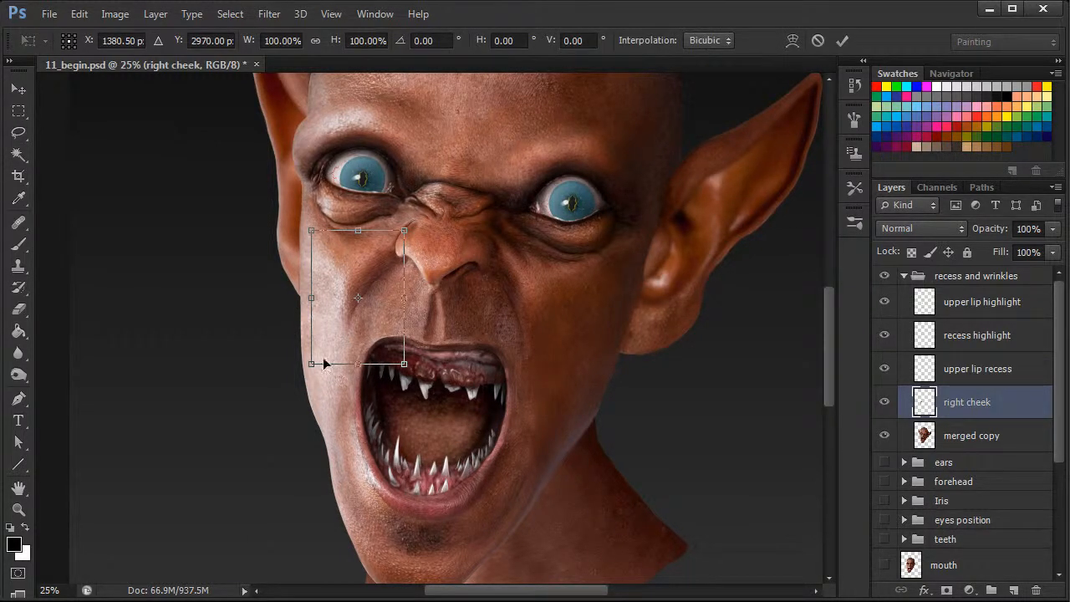
pyautogui.moveTo(314, 364); pyautogui.dragTo(295, 411)
pyautogui.moveTo(475, 335); pyautogui.dragTo(478, 314)
pyautogui.moveTo(390, 361); pyautogui.dragTo(394, 372)
# Warp the right cheek patch so it follows the face outline and curves down beside the mouth, and apply the transform.
pyautogui.rightClick(366, 323)
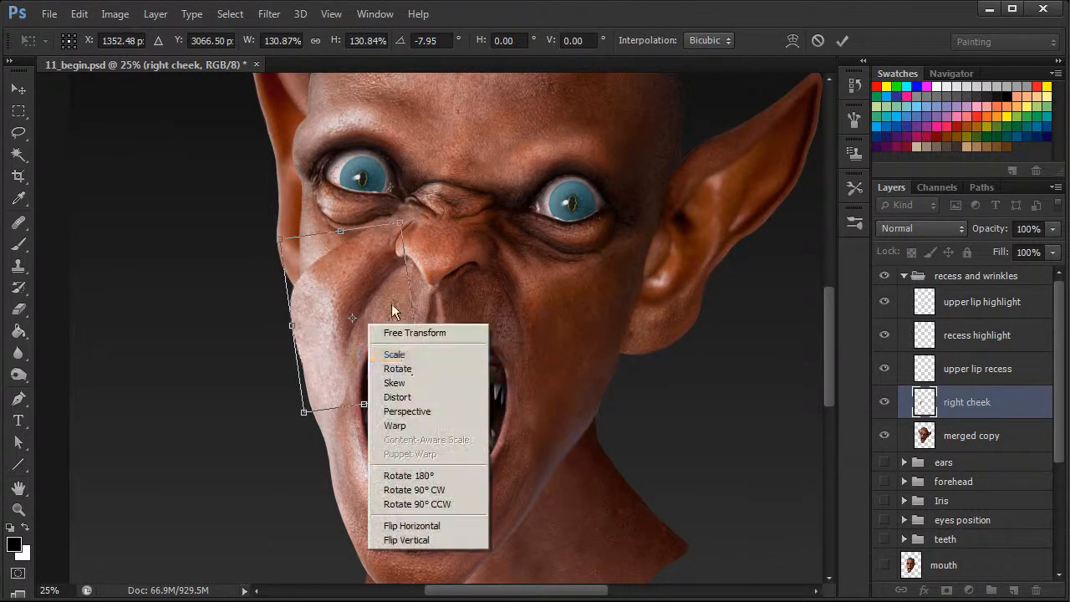
pyautogui.click(396, 426)
pyautogui.moveTo(295, 312); pyautogui.dragTo(314, 325)
pyautogui.moveTo(301, 254); pyautogui.dragTo(308, 255)
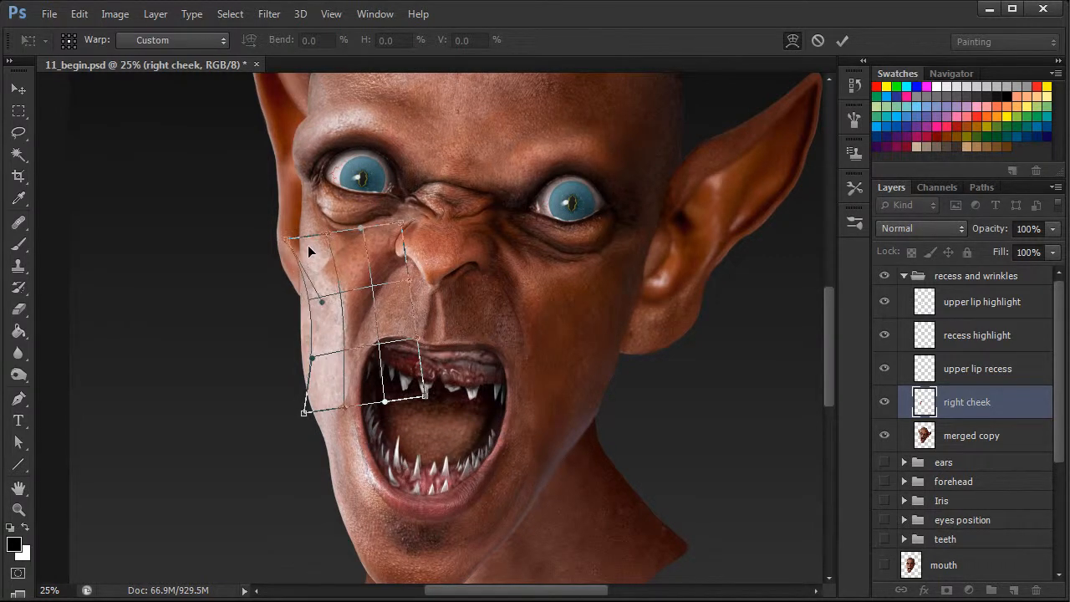
pyautogui.moveTo(324, 398); pyautogui.dragTo(325, 419)
pyautogui.moveTo(346, 373); pyautogui.dragTo(351, 370)
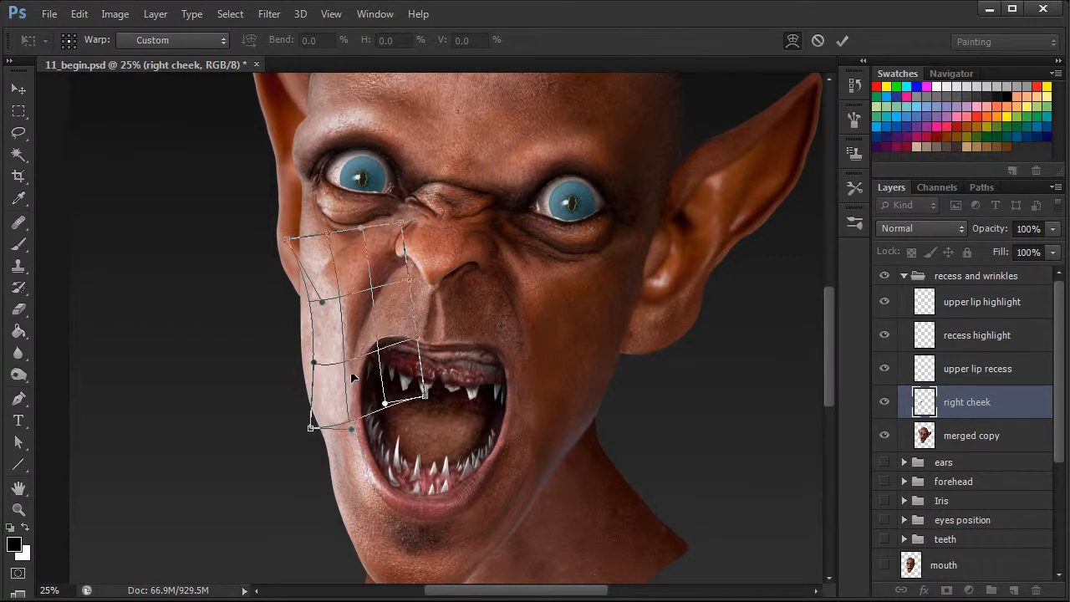
pyautogui.moveTo(384, 324); pyautogui.dragTo(380, 315)
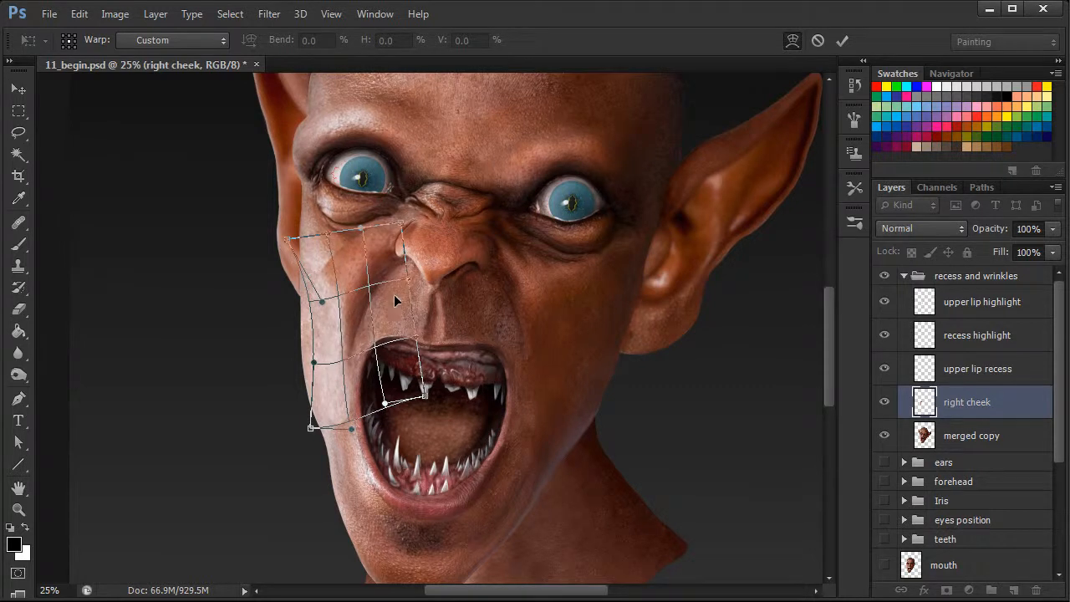
pyautogui.moveTo(404, 261); pyautogui.dragTo(402, 261)
pyautogui.moveTo(334, 406); pyautogui.dragTo(335, 410)
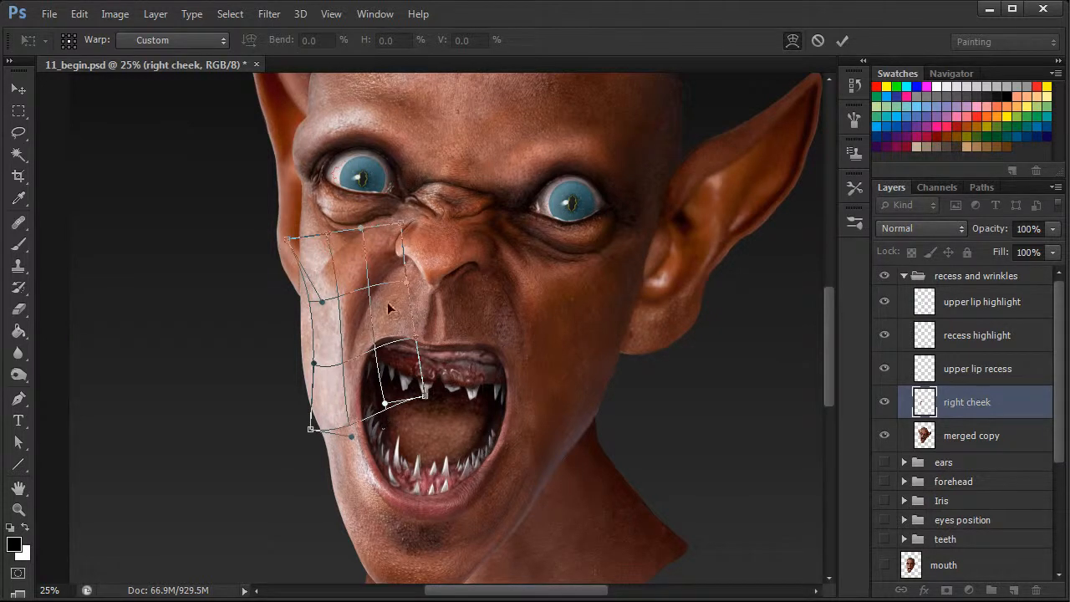
pyautogui.click(842, 40)
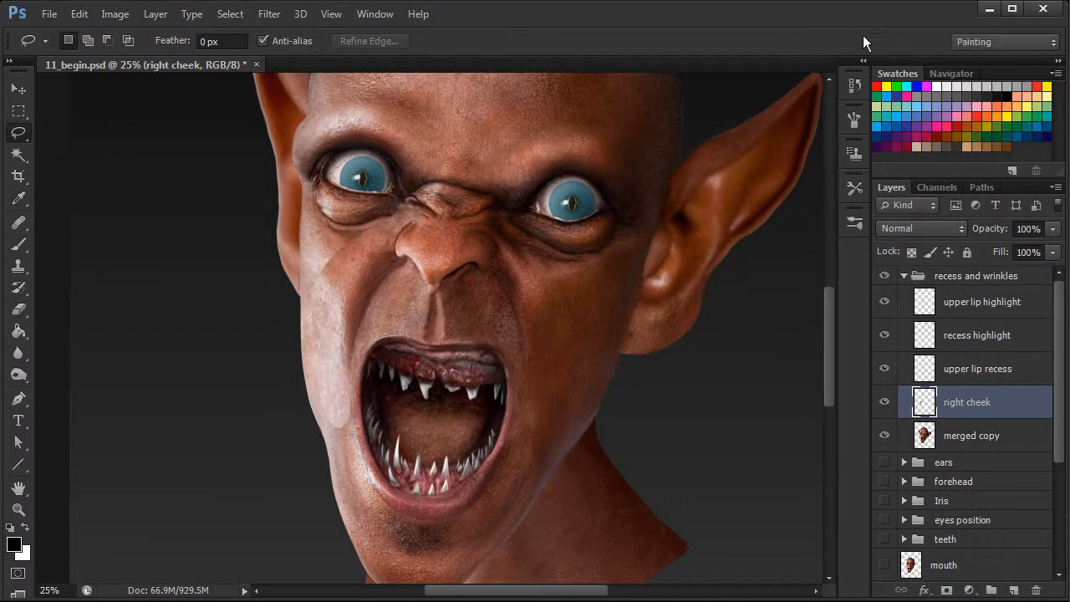
# Erase the right cheek patch's hard edges with a soft 119 px Eraser so they blend into the surrounding skin.
pyautogui.click(18, 308)
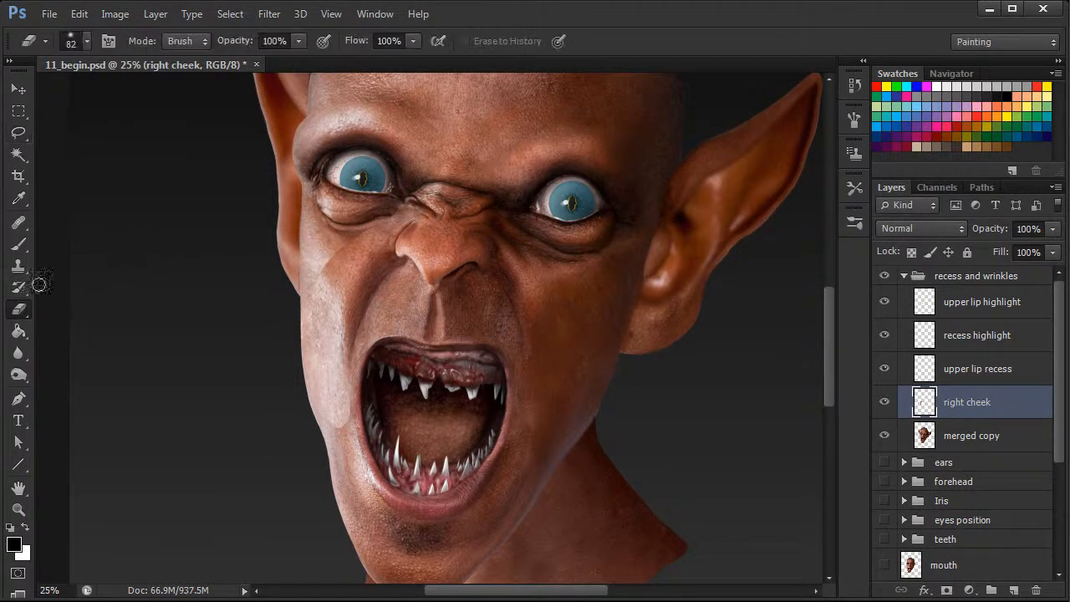
pyautogui.rightClick(470, 309)
pyautogui.moveTo(529, 346); pyautogui.dragTo(567, 345)
pyautogui.click(856, 119)
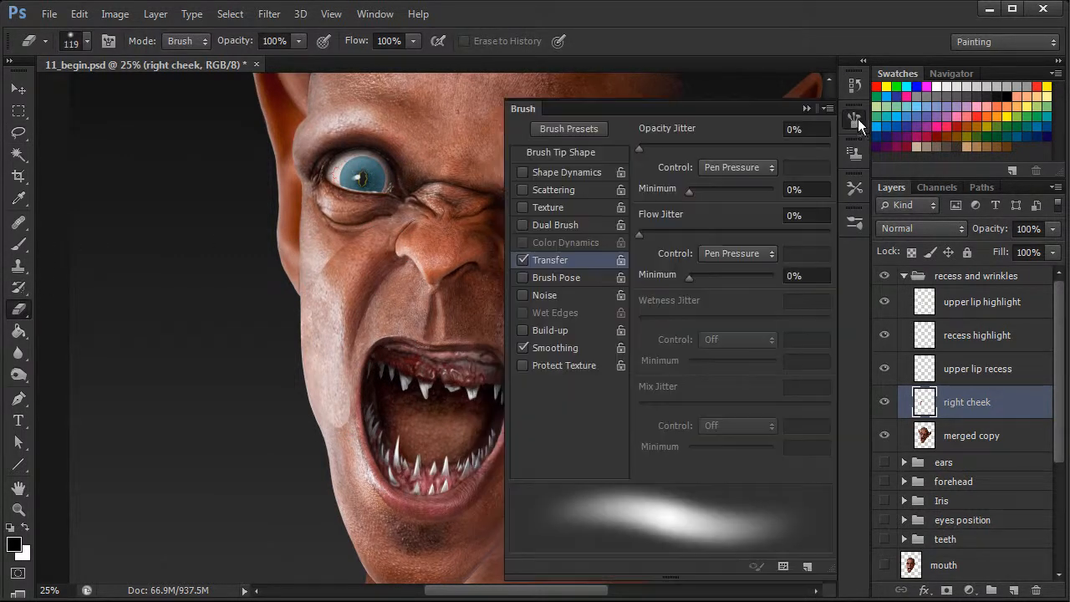
pyautogui.click(851, 120)
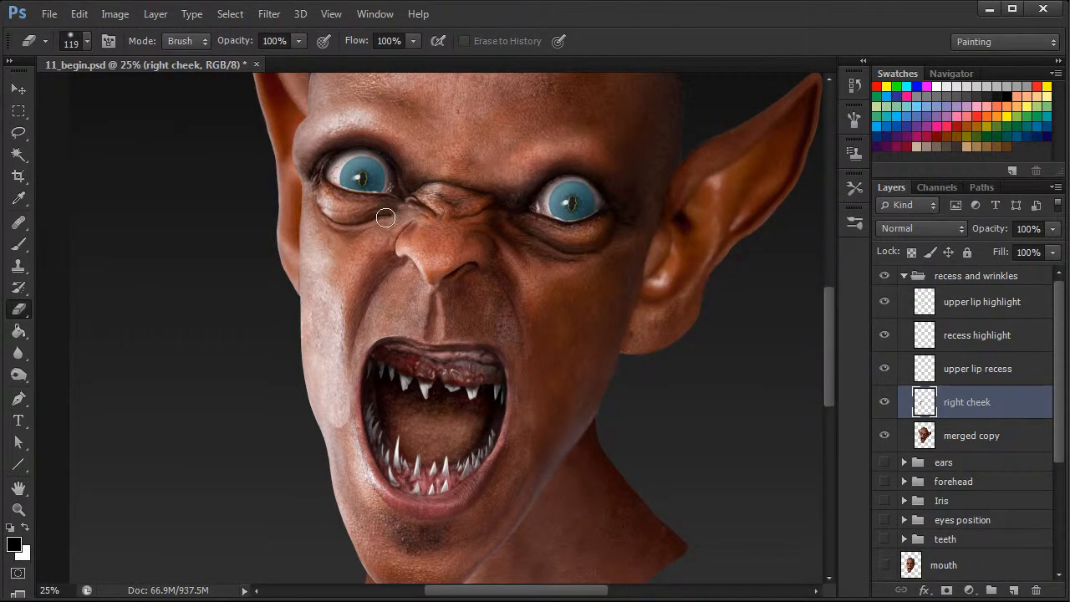
pyautogui.moveTo(313, 358); pyautogui.dragTo(345, 439)
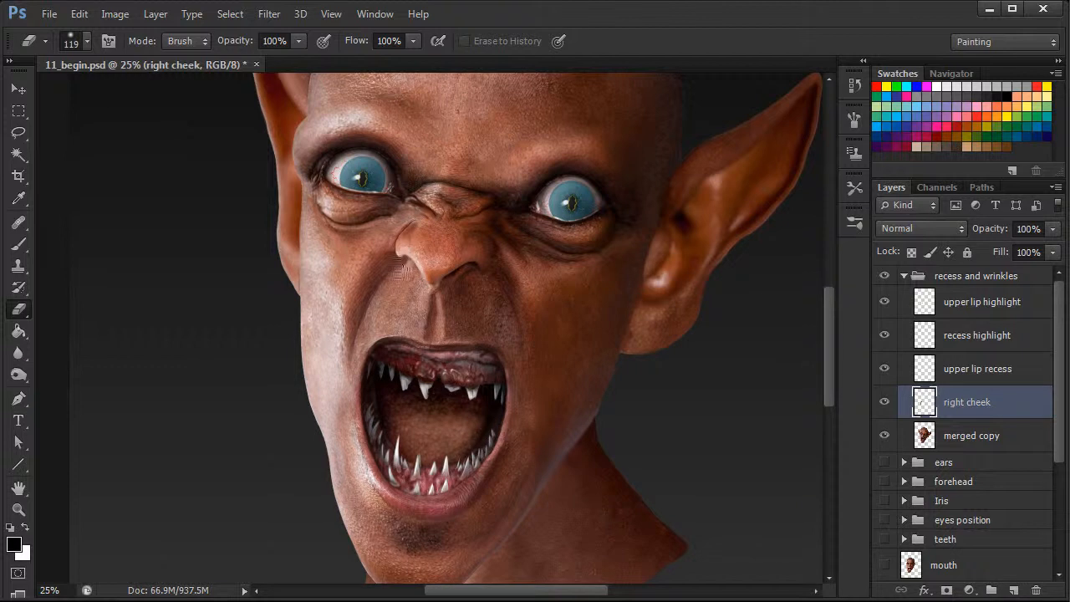
# Compare the face with and without the right cheek patch, and set the Eraser size to 172 px.
pyautogui.hotkey('ctrl', '-')
pyautogui.hotkey('ctrl', '-')
pyautogui.click(885, 402)
pyautogui.click(885, 402)
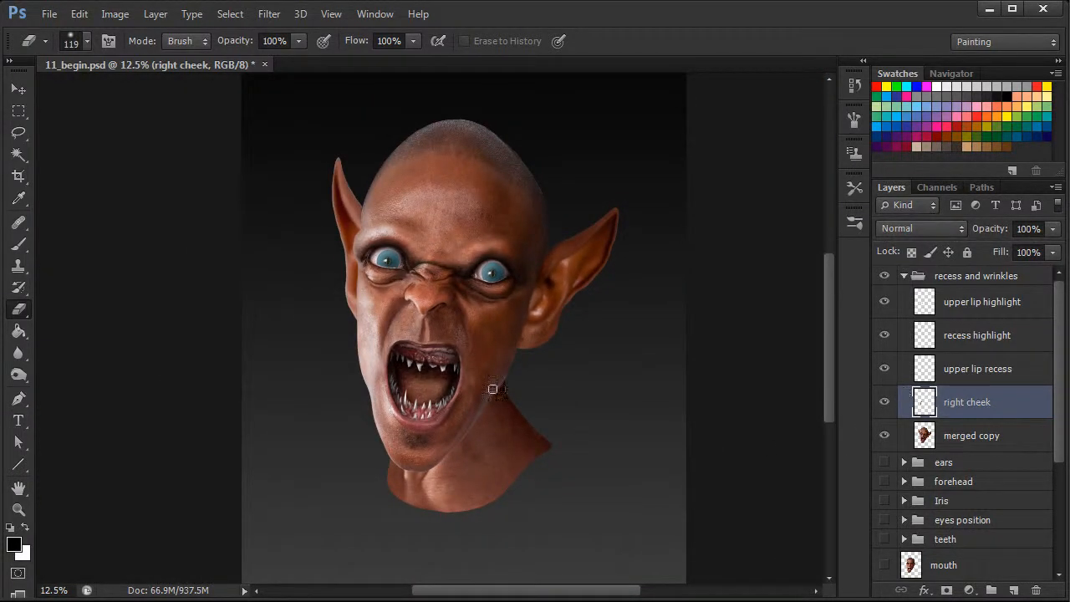
pyautogui.rightClick(509, 430)
pyautogui.write('172')
pyautogui.press('Return')
# Lasso the cheek skin right of the nose on the merged copy layer and copy it to a new layer named "left cheek".
pyautogui.click(965, 443)
pyautogui.click(19, 133)
pyautogui.hotkey('ctrl', '+')
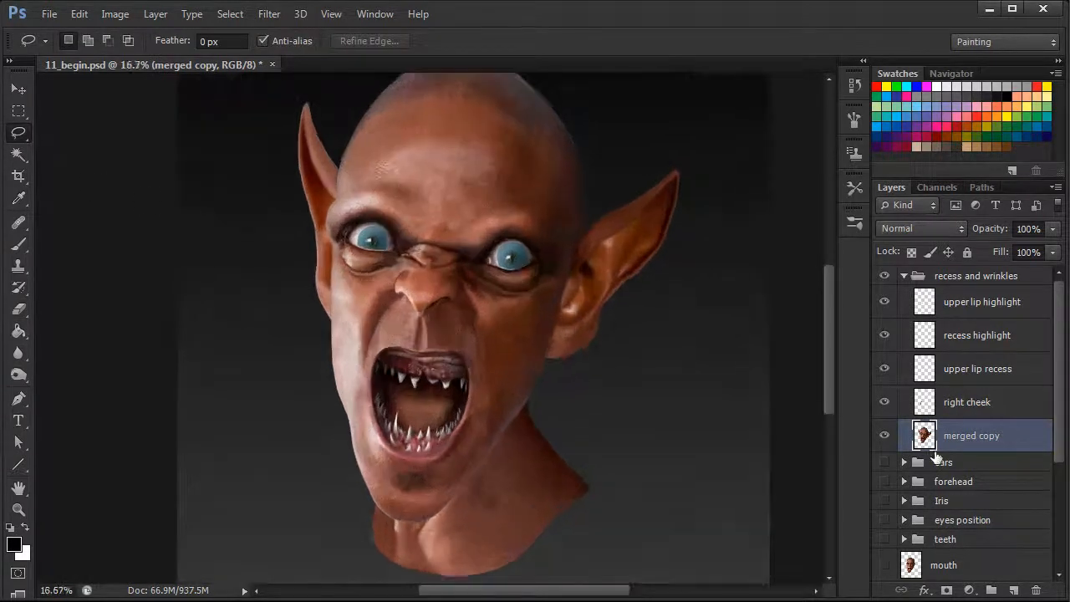
pyautogui.hotkey('ctrl', '+')
pyautogui.moveTo(473, 262)
pyautogui.mouseDown()
pyautogui.moveTo(468, 292)
pyautogui.moveTo(497, 353)
pyautogui.moveTo(504, 406)
pyautogui.moveTo(539, 400)
pyautogui.moveTo(543, 362)
pyautogui.moveTo(525, 311)
pyautogui.moveTo(472, 258)
pyautogui.mouseUp()
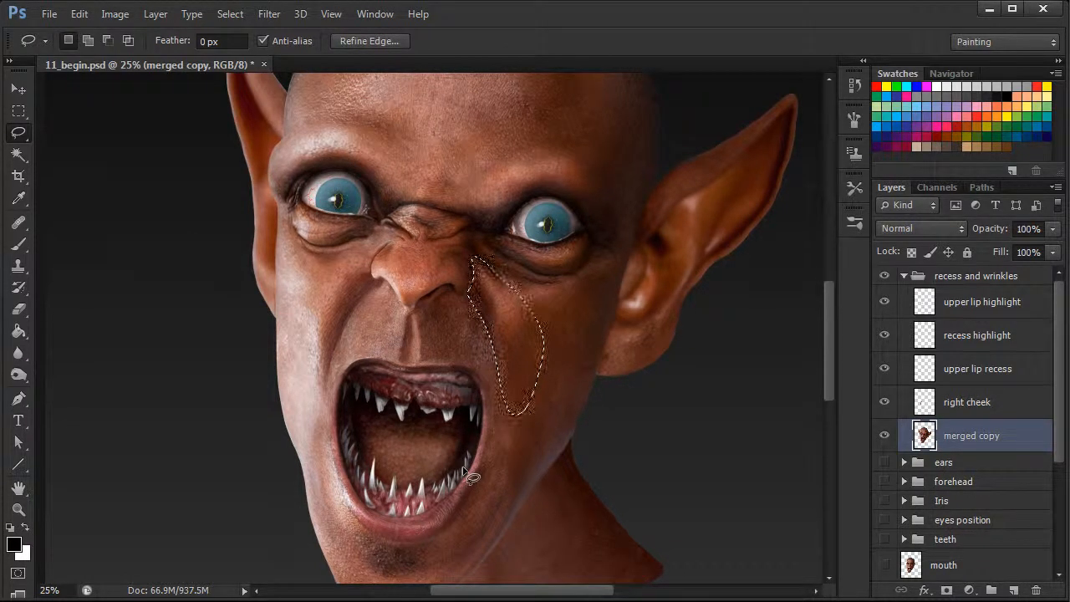
pyautogui.hotkey('ctrl', '-')
pyautogui.rightClick(486, 335)
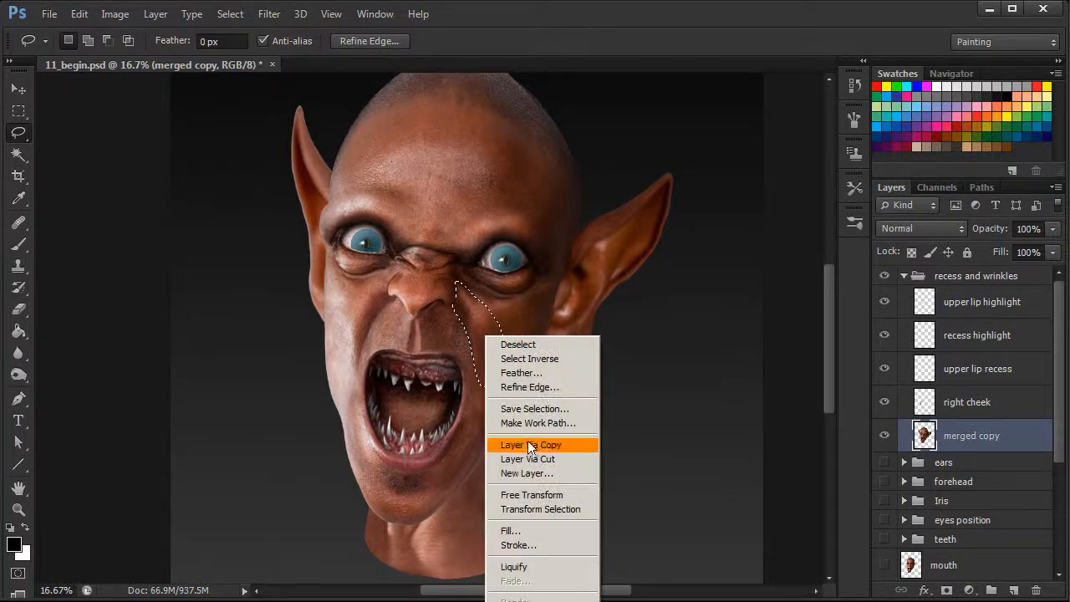
pyautogui.click(529, 445)
pyautogui.doubleClick(961, 435)
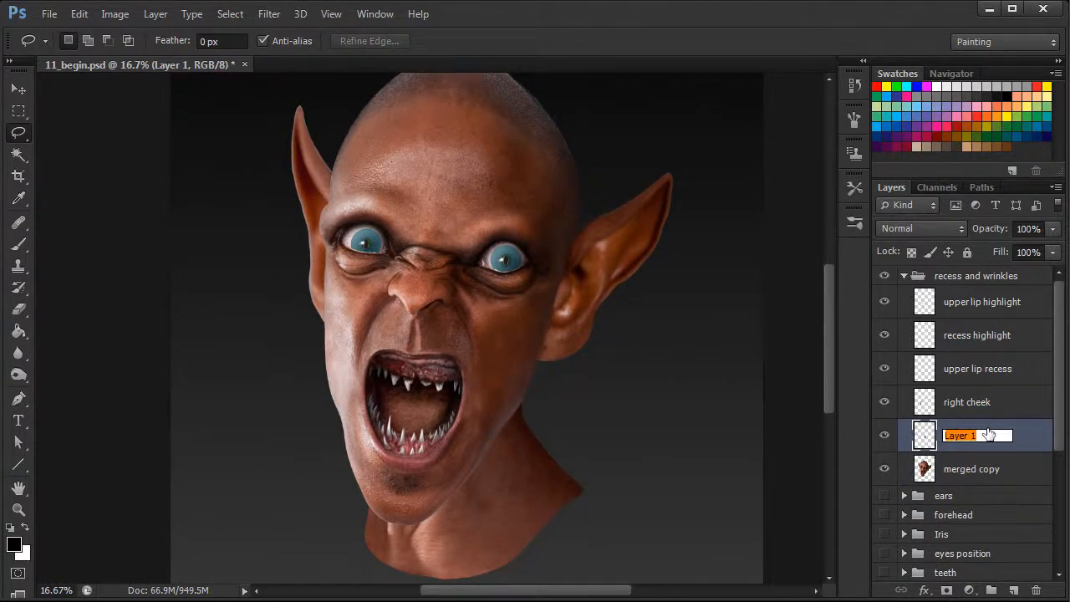
pyautogui.write('left cheek')
pyautogui.press('Return')
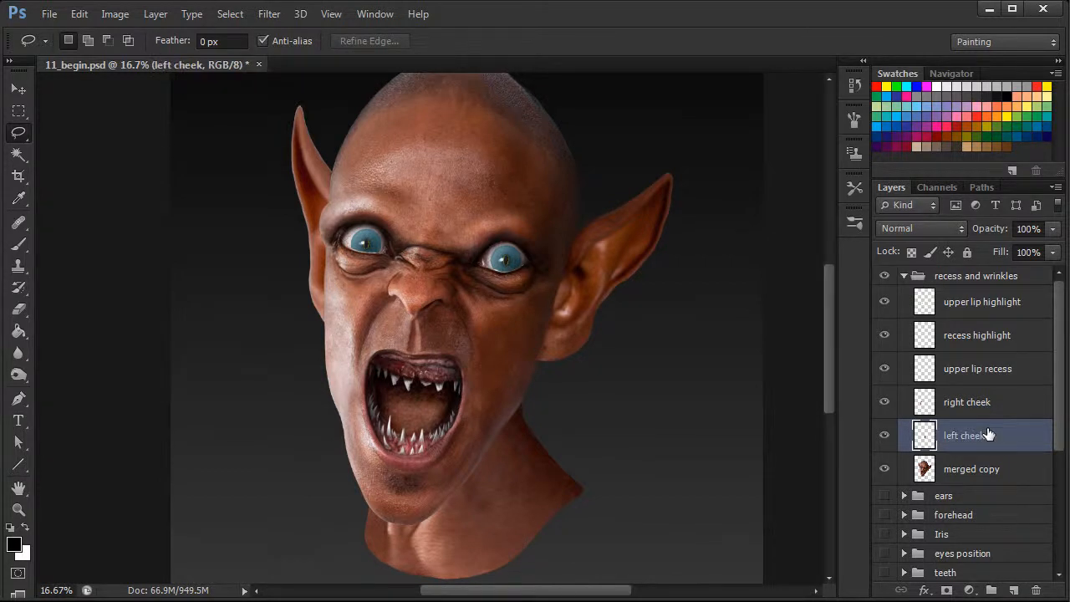
# Enlarge the left cheek patch and rotate it slightly so it runs down the cheek beside the mouth.
pyautogui.hotkey('ctrl', 't')
pyautogui.moveTo(502, 386); pyautogui.dragTo(520, 422)
pyautogui.moveTo(571, 380); pyautogui.dragTo(509, 387)
# Warp the left cheek patch so its inner edge follows the fold from the nose down past the mouth, and apply the transform.
pyautogui.hotkey('ctrl', '+')
pyautogui.rightClick(502, 300)
pyautogui.click(532, 404)
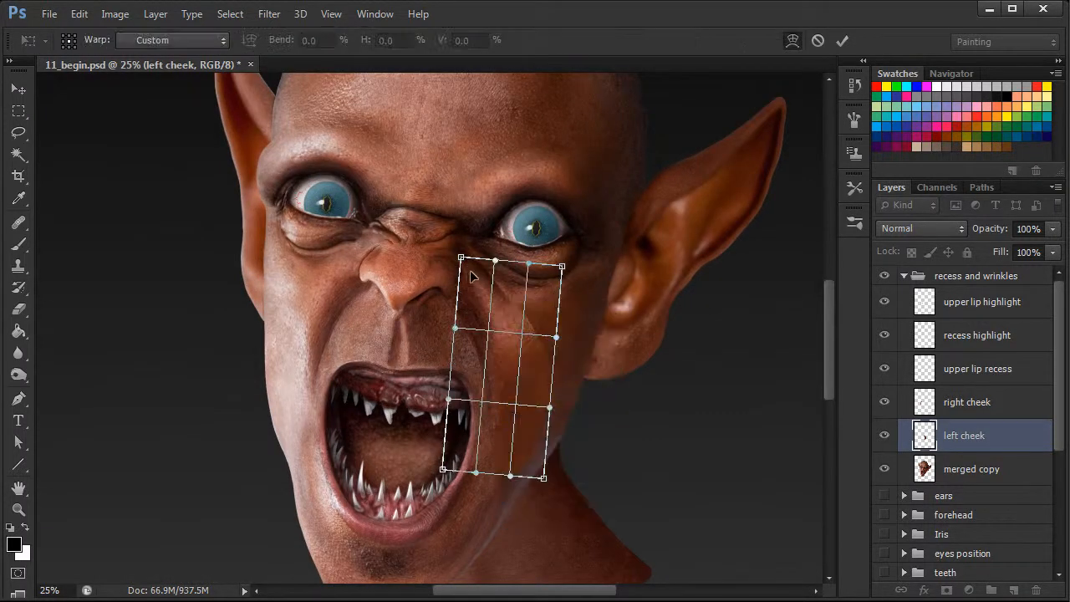
pyautogui.moveTo(473, 272); pyautogui.dragTo(467, 270)
pyautogui.moveTo(456, 327); pyautogui.dragTo(463, 327)
pyautogui.moveTo(472, 258); pyautogui.dragTo(497, 292)
pyautogui.moveTo(462, 329); pyautogui.dragTo(459, 311)
pyautogui.moveTo(493, 456); pyautogui.dragTo(535, 460)
pyautogui.rightClick(530, 428)
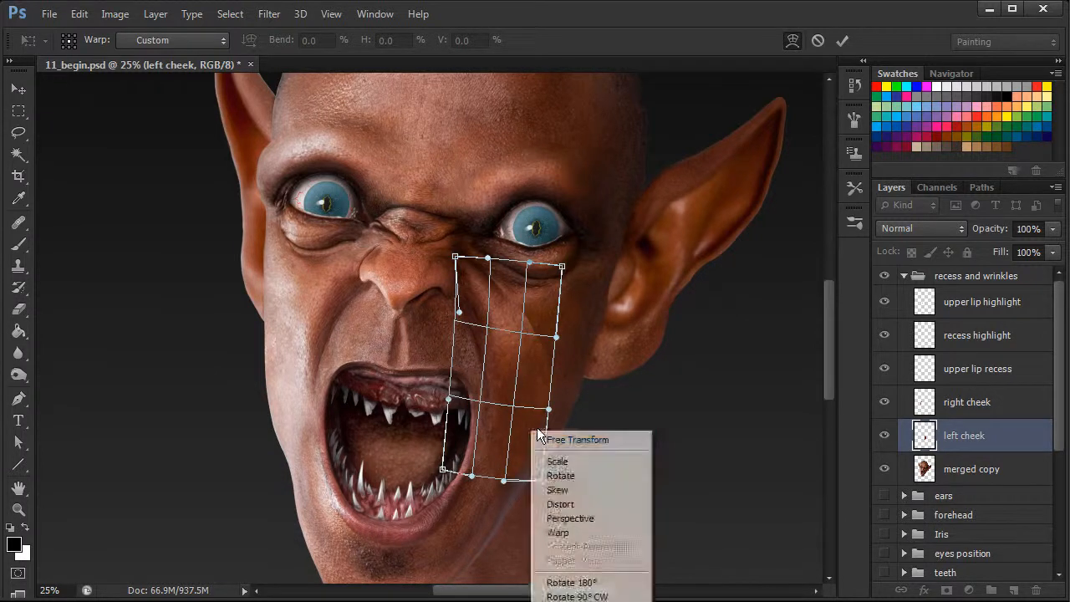
pyautogui.click(552, 437)
pyautogui.press('Return')
pyautogui.press('l')
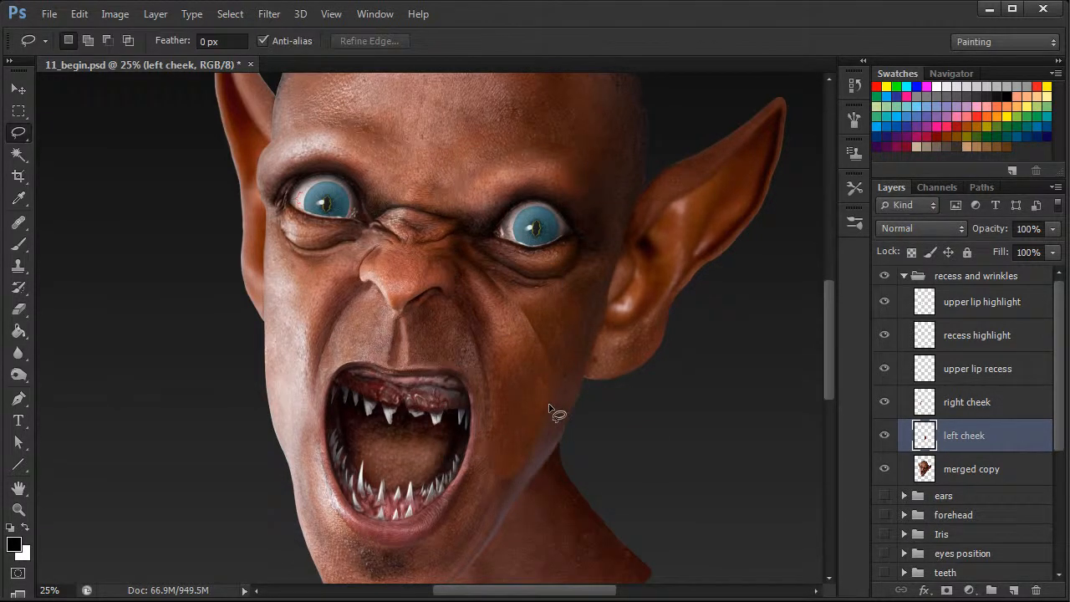
# Erase the left cheek patch's hard edges with a soft 172 px Eraser so they blend into the surrounding skin.
pyautogui.click(18, 308)
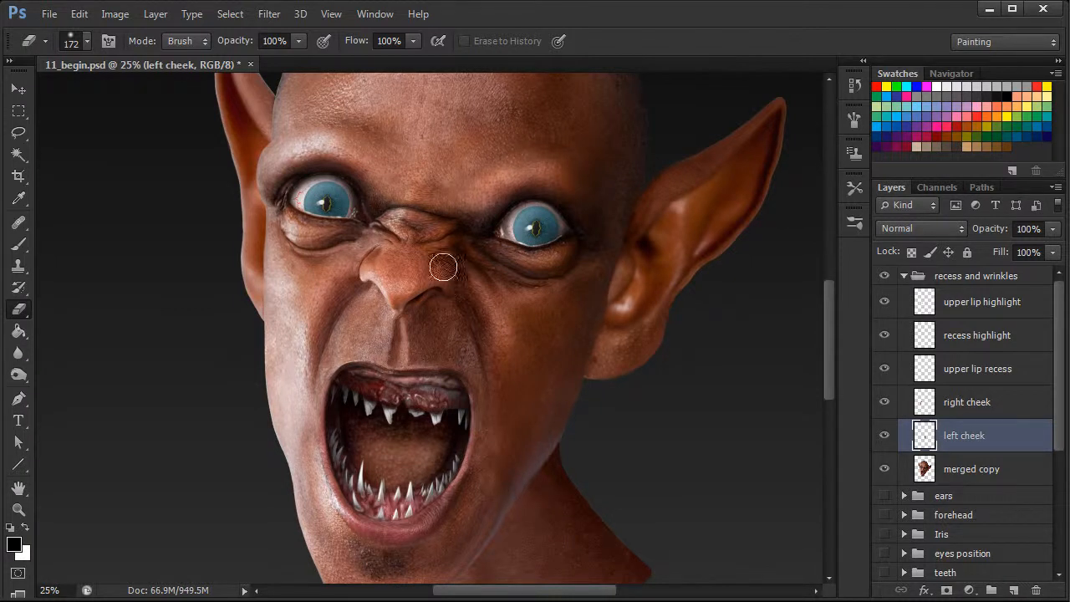
pyautogui.hotkey('ctrl', '-')
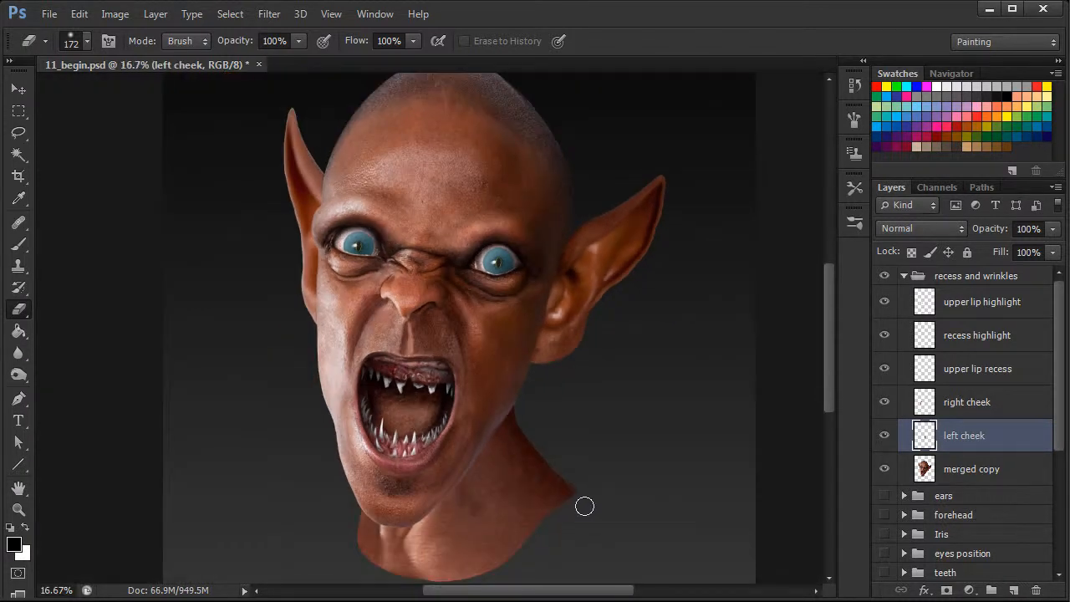
pyautogui.hotkey('ctrl', '-')
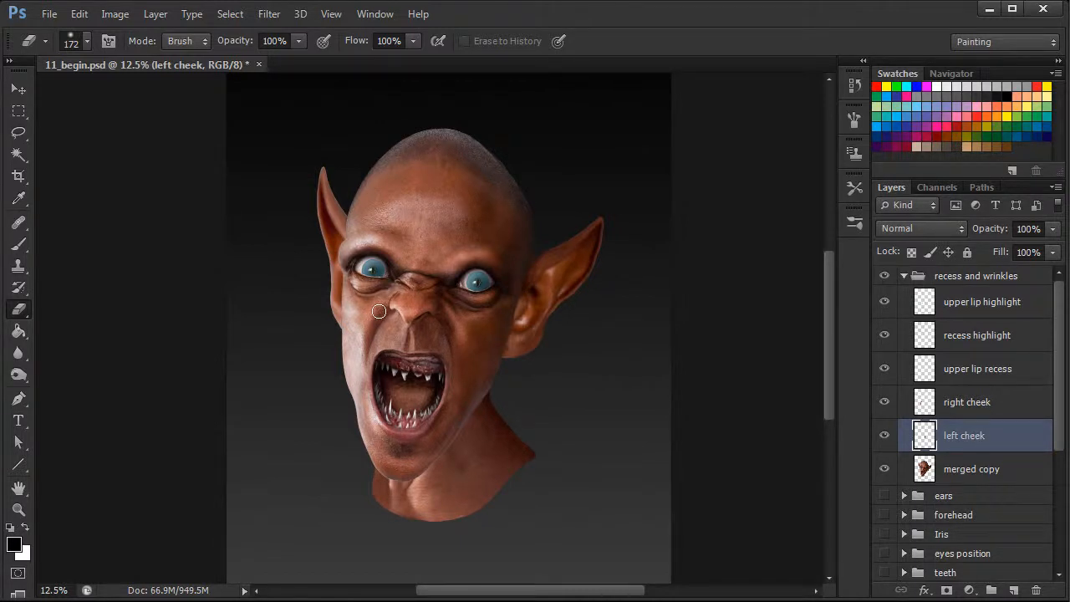
# Open the merged copy layer in Liquify and set the Forward Warp brush density to 68.
pyautogui.click(988, 472)
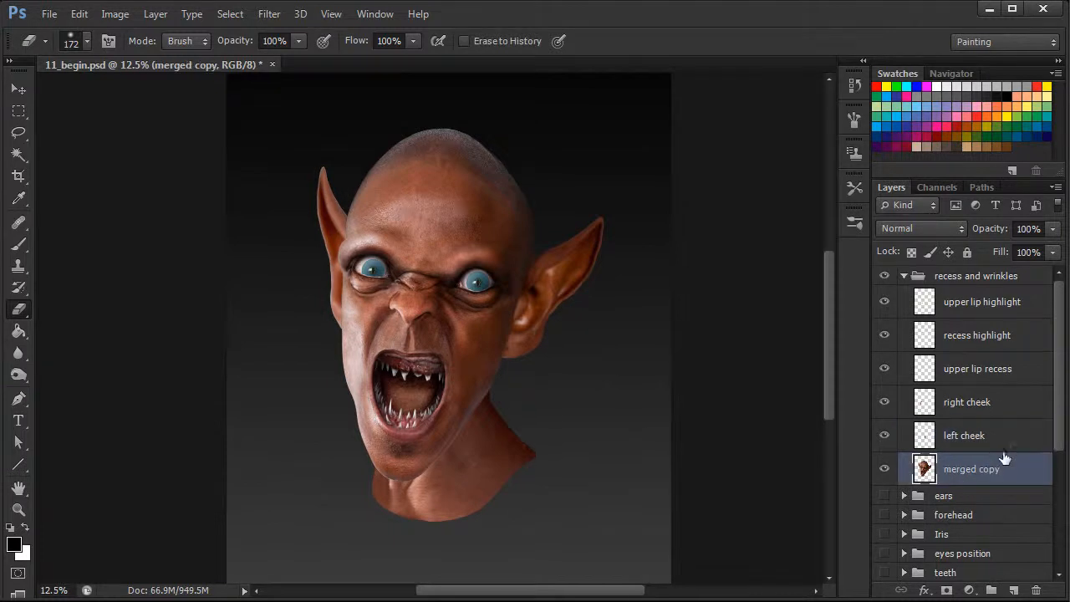
pyautogui.click(269, 14)
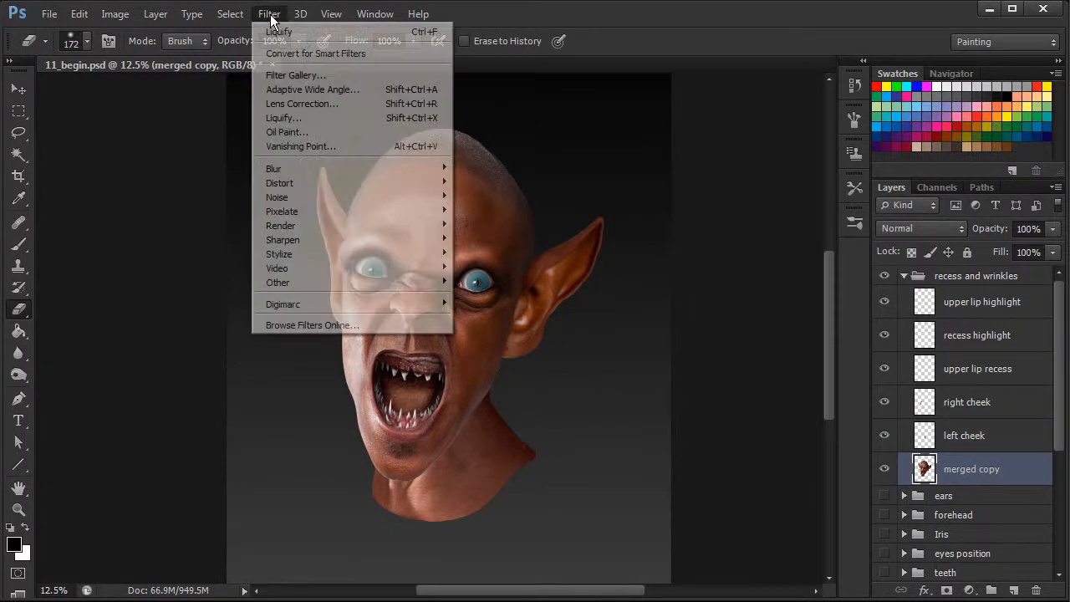
pyautogui.click(300, 118)
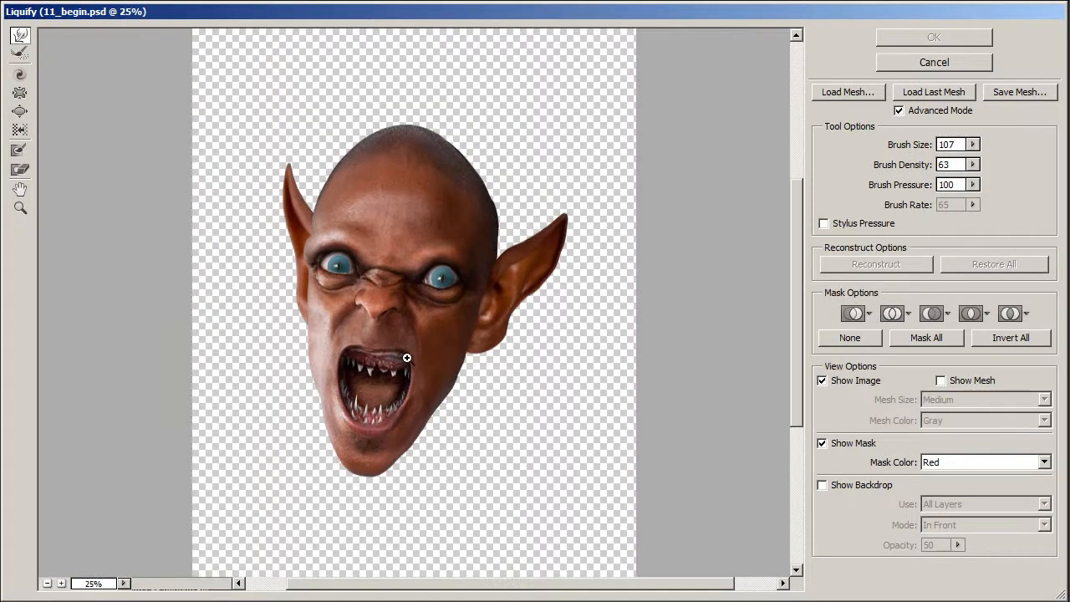
pyautogui.hotkey('ctrl', '+')
pyautogui.moveTo(418, 588); pyautogui.dragTo(395, 588)
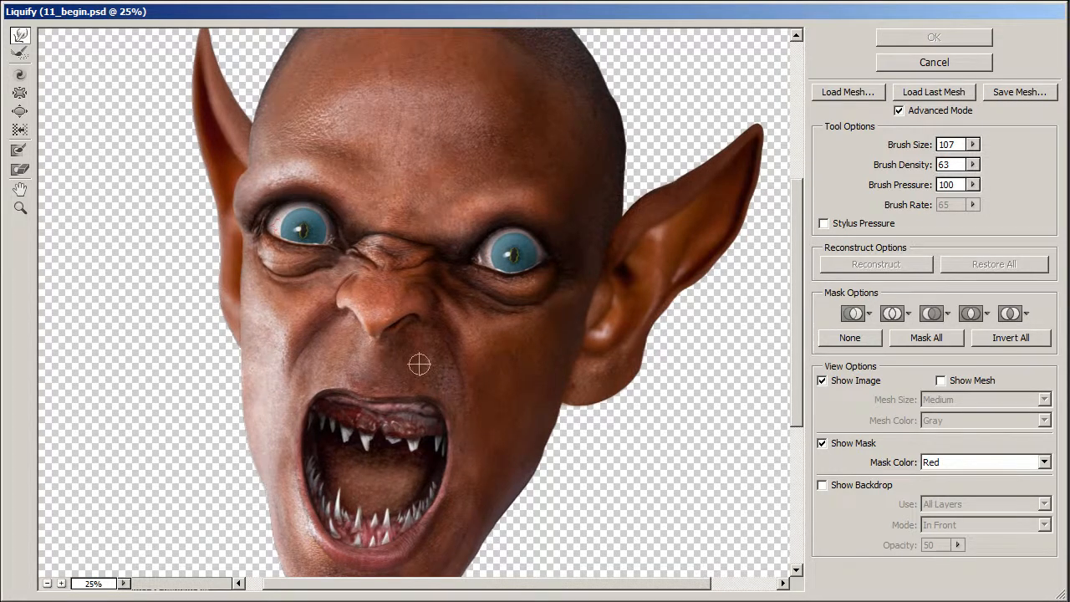
pyautogui.moveTo(420, 354)
pyautogui.mouseDown()
pyautogui.moveTo(446, 323)
pyautogui.moveTo(419, 322)
pyautogui.mouseUp()
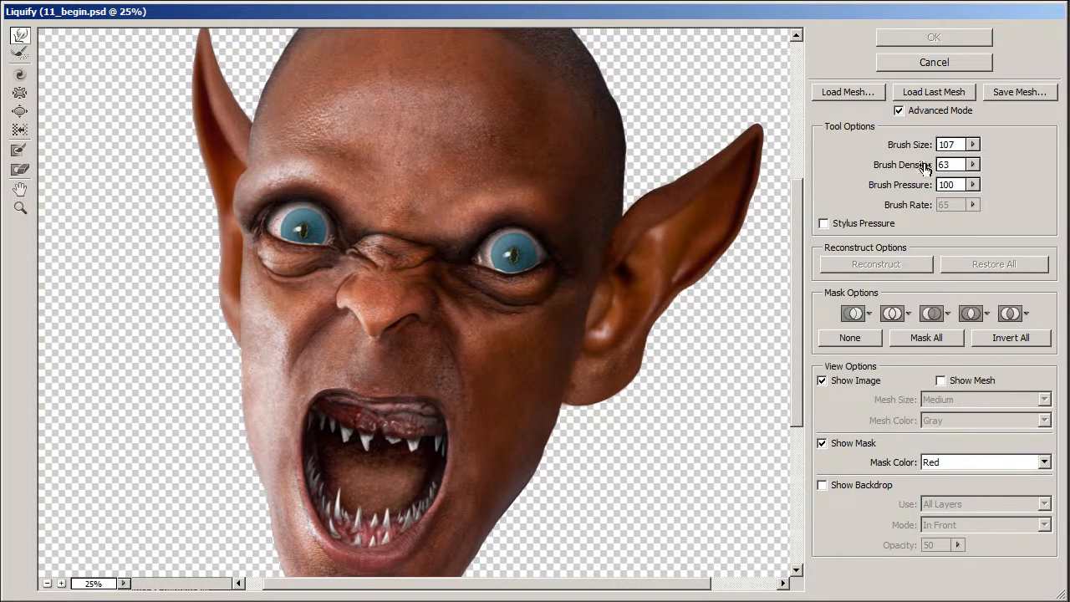
pyautogui.click(897, 168)
pyautogui.moveTo(897, 168); pyautogui.dragTo(901, 168)
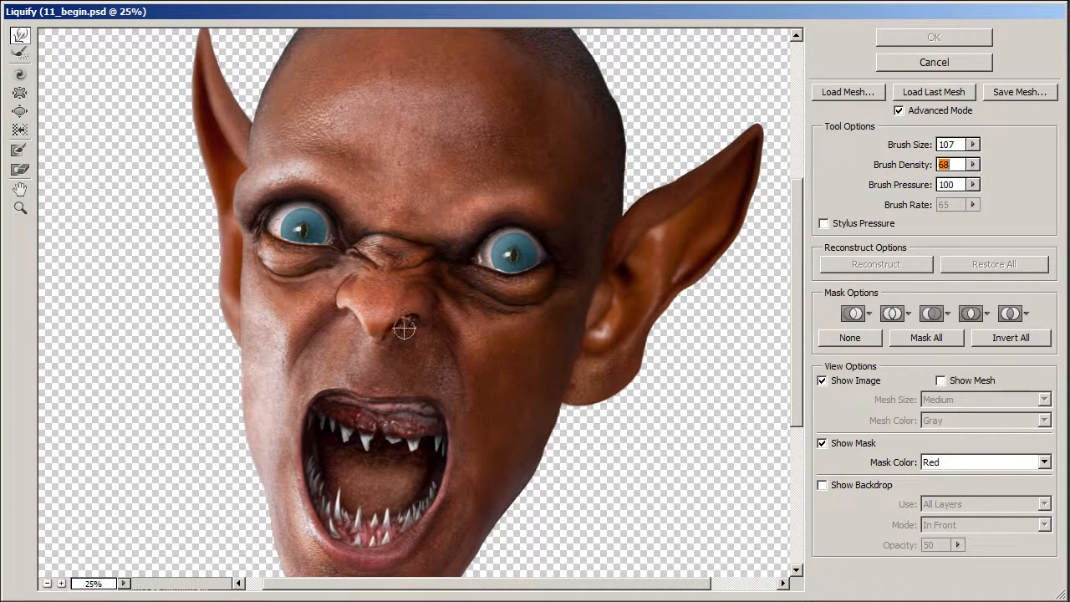
# Push the nostril right of the nose tip upward with a size 143 Forward Warp brush, and undo the last push.
pyautogui.hotkey('ctrl', '+')
pyautogui.moveTo(911, 147); pyautogui.dragTo(922, 150)
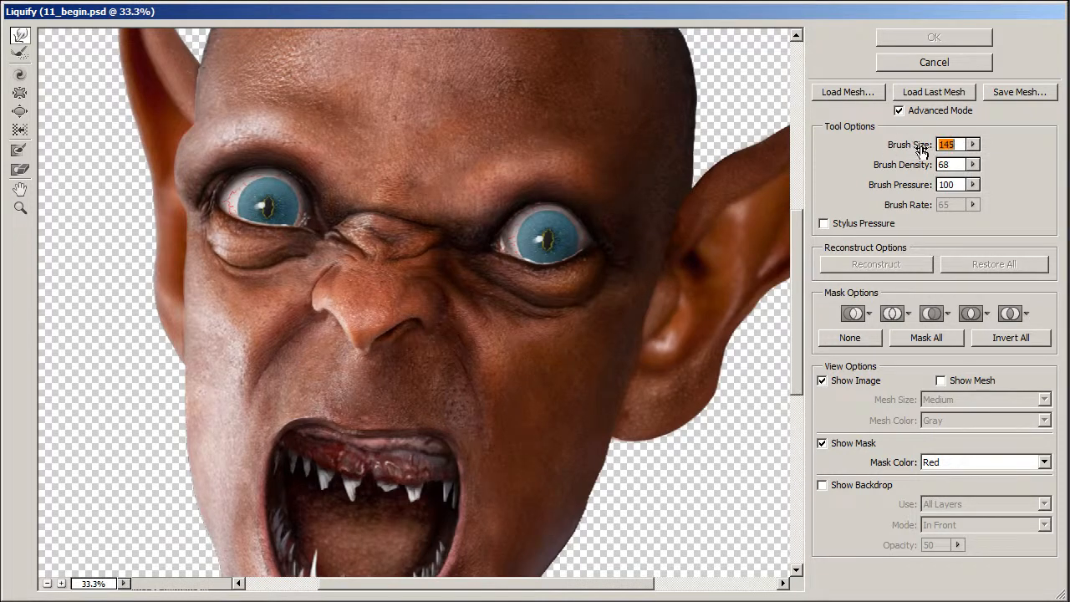
pyautogui.moveTo(392, 332); pyautogui.dragTo(391, 327)
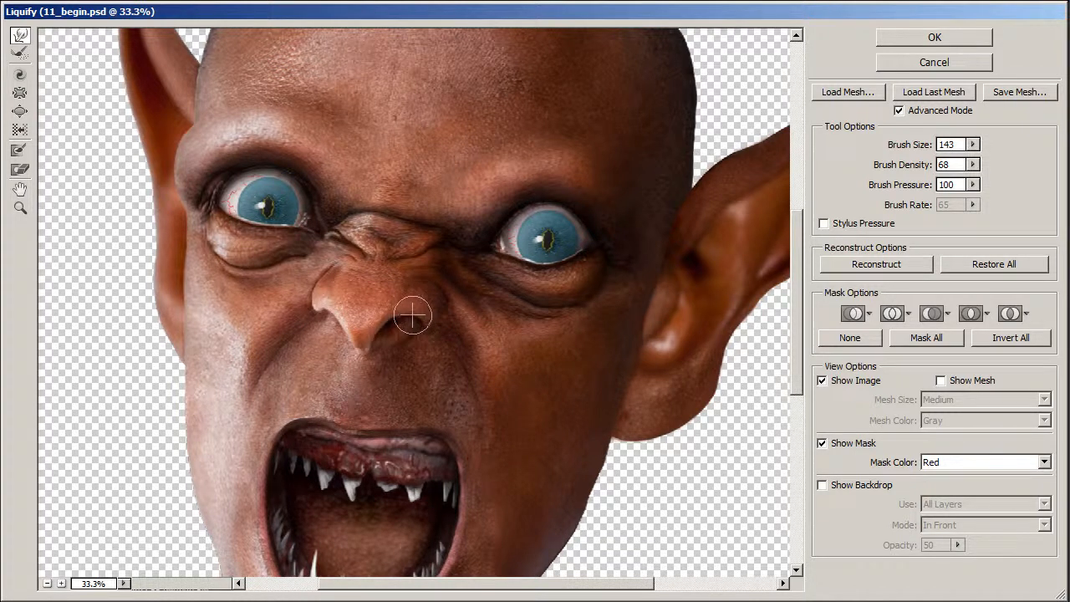
pyautogui.moveTo(402, 354); pyautogui.dragTo(401, 328)
pyautogui.hotkey('ctrl', 'z')
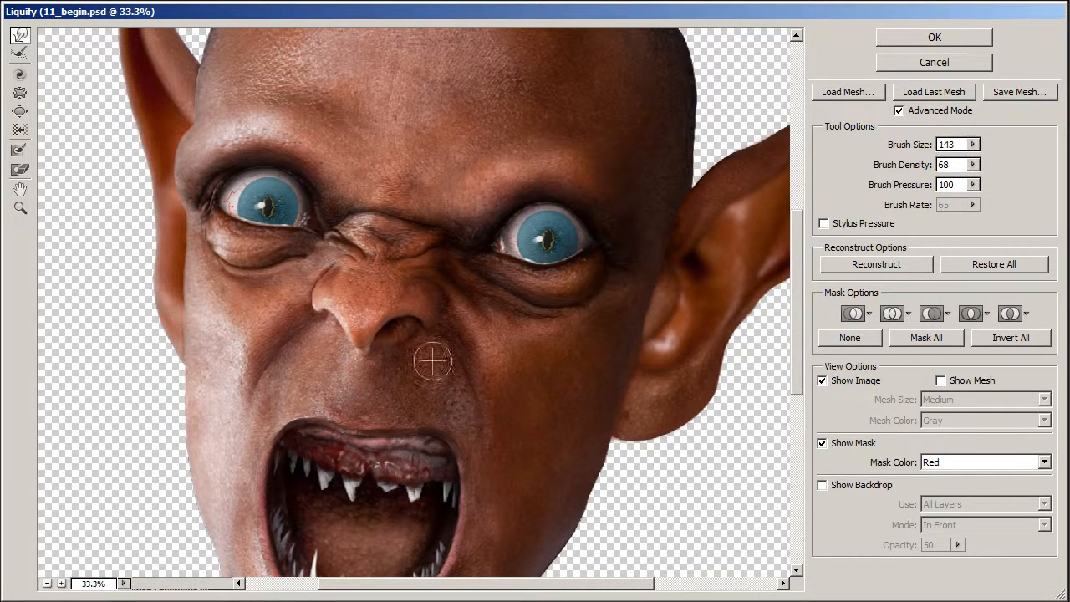
# Refine the nostril edges on both sides of the nose with Forward Warp brushes of size 63 and 157, and apply Liquify.
pyautogui.moveTo(909, 145)
pyautogui.mouseDown()
pyautogui.moveTo(879, 143)
pyautogui.moveTo(915, 143)
pyautogui.moveTo(889, 159)
pyautogui.mouseUp()
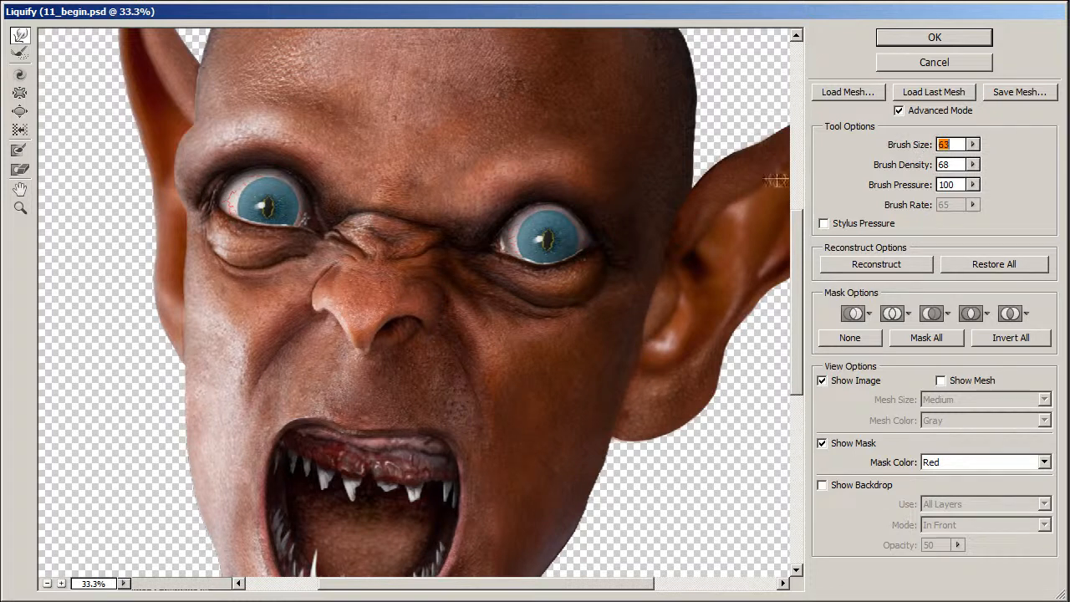
pyautogui.moveTo(397, 329); pyautogui.dragTo(406, 321)
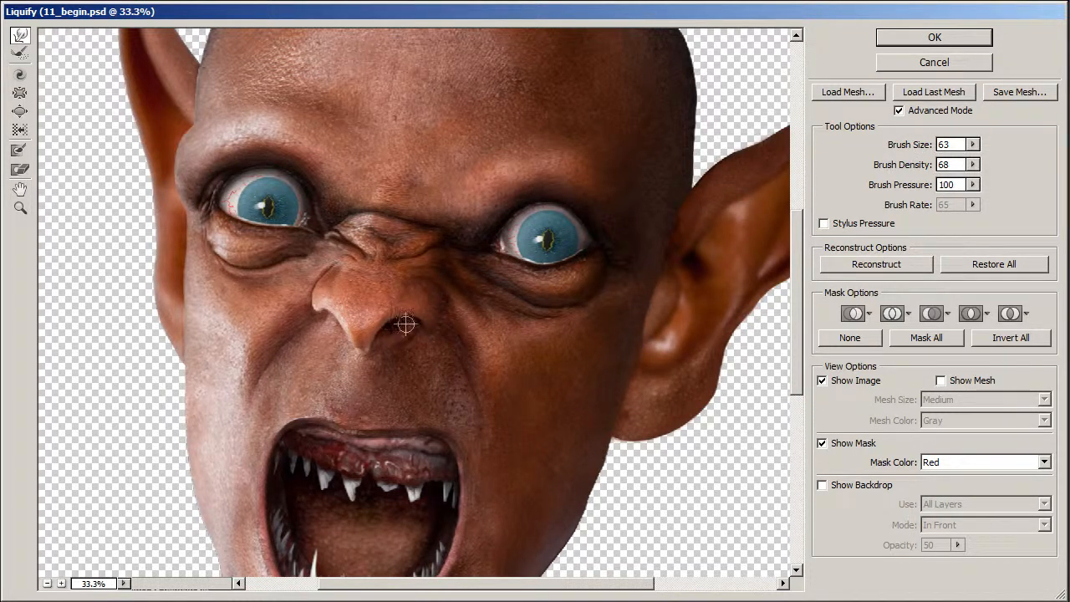
pyautogui.moveTo(903, 150); pyautogui.dragTo(917, 145)
pyautogui.moveTo(329, 319); pyautogui.dragTo(338, 310)
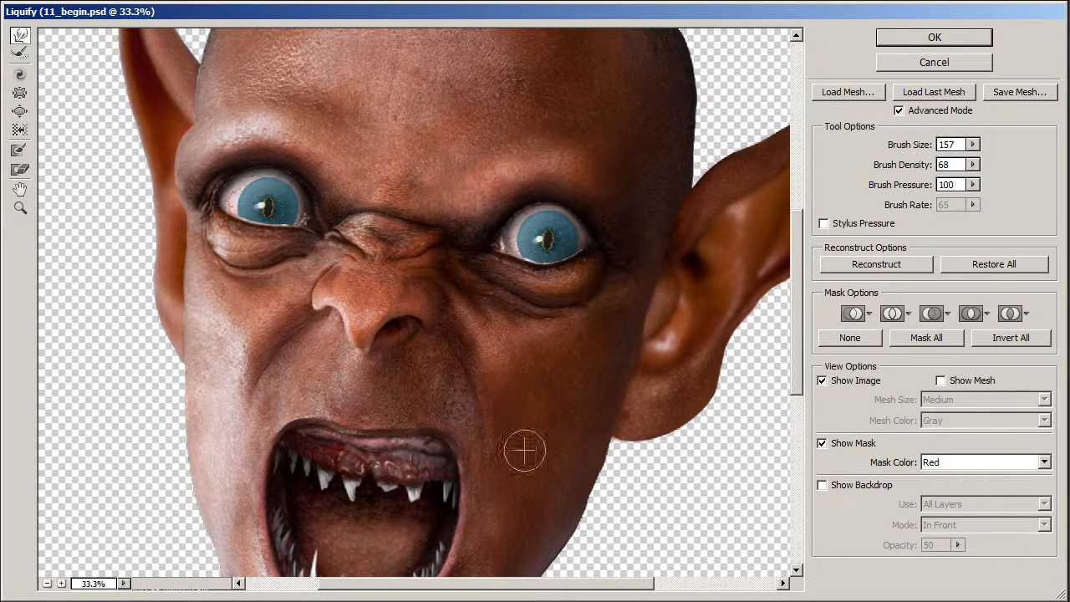
pyautogui.hotkey('ctrl', '-')
pyautogui.hotkey('ctrl', '-')
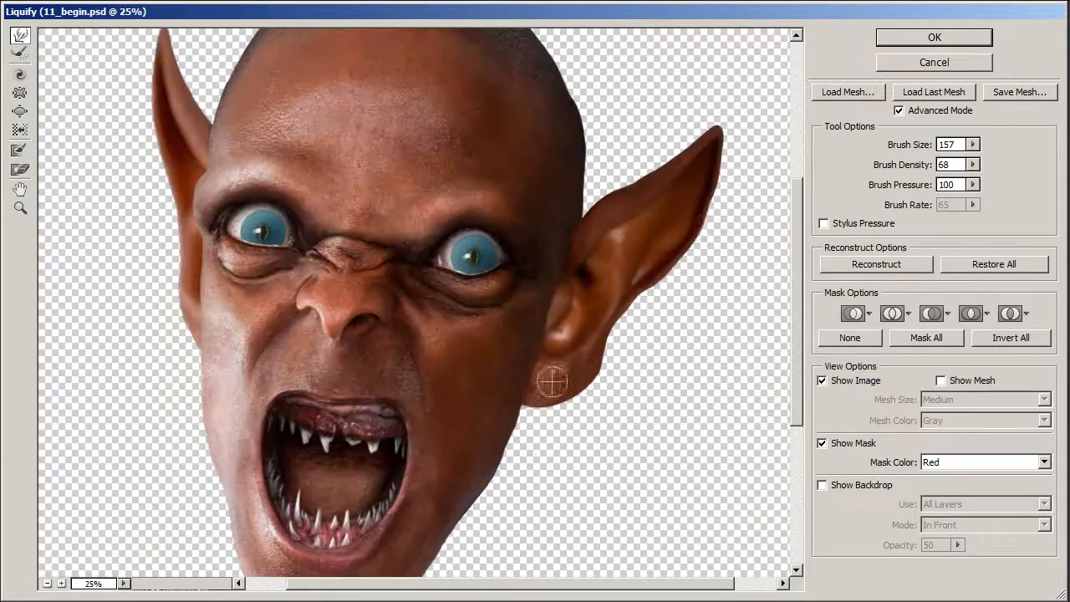
pyautogui.hotkey('ctrl', '+')
pyautogui.click(934, 36)
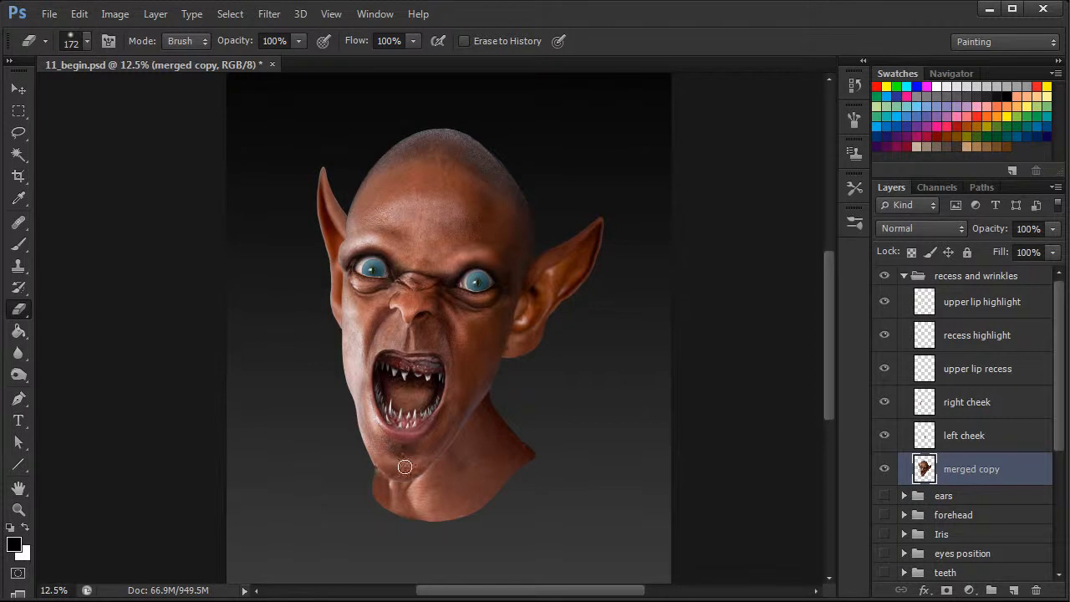
# Add a new layer named "shadows" above the upper lip highlight layer.
pyautogui.click(984, 305)
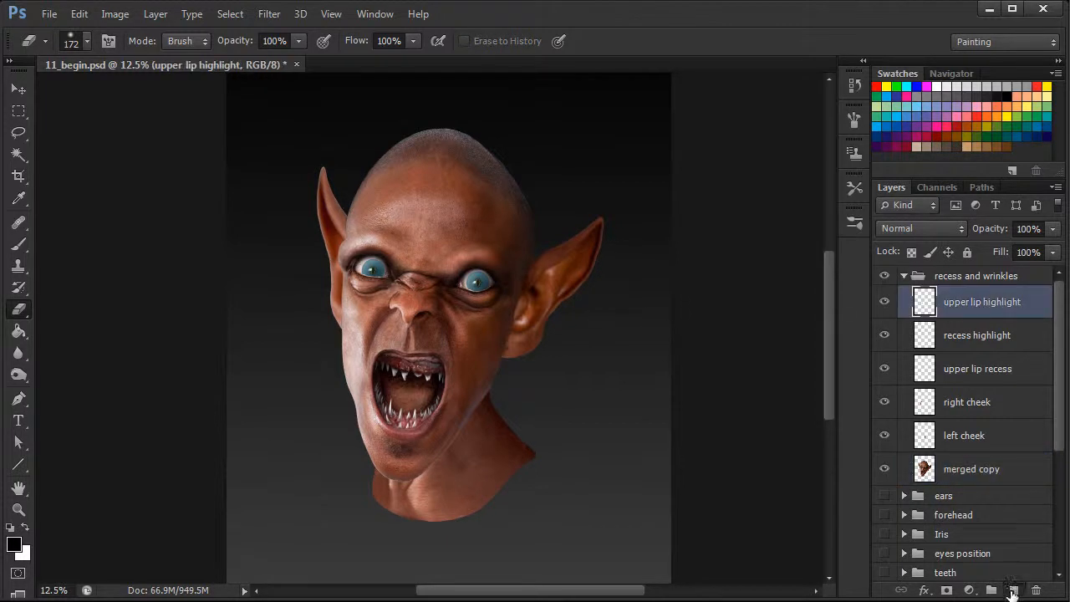
pyautogui.click(1014, 591)
pyautogui.doubleClick(974, 301)
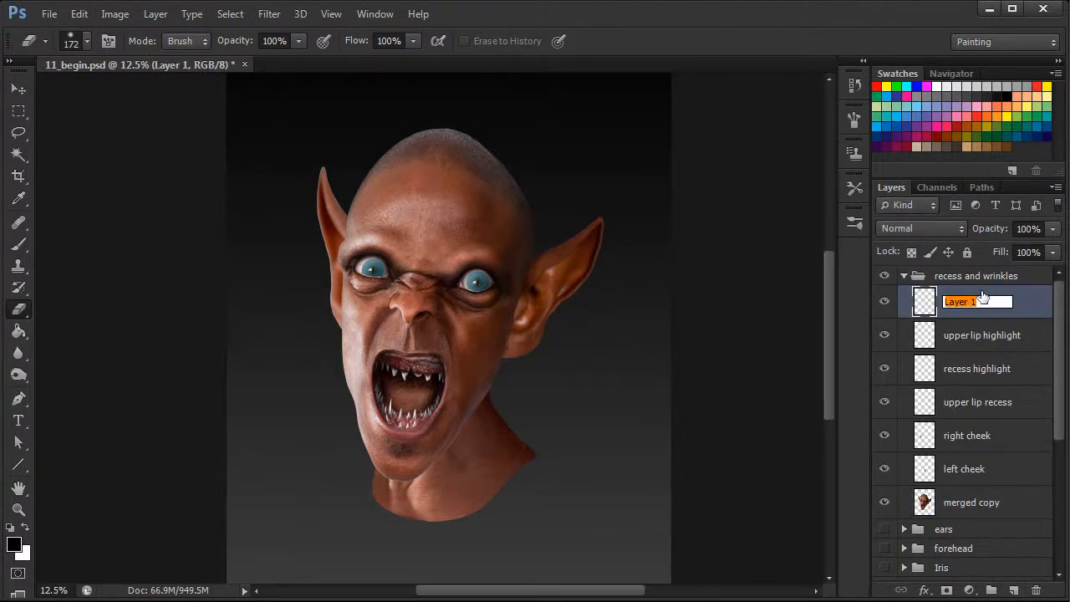
pyautogui.write('shadows')
pyautogui.press('Return')
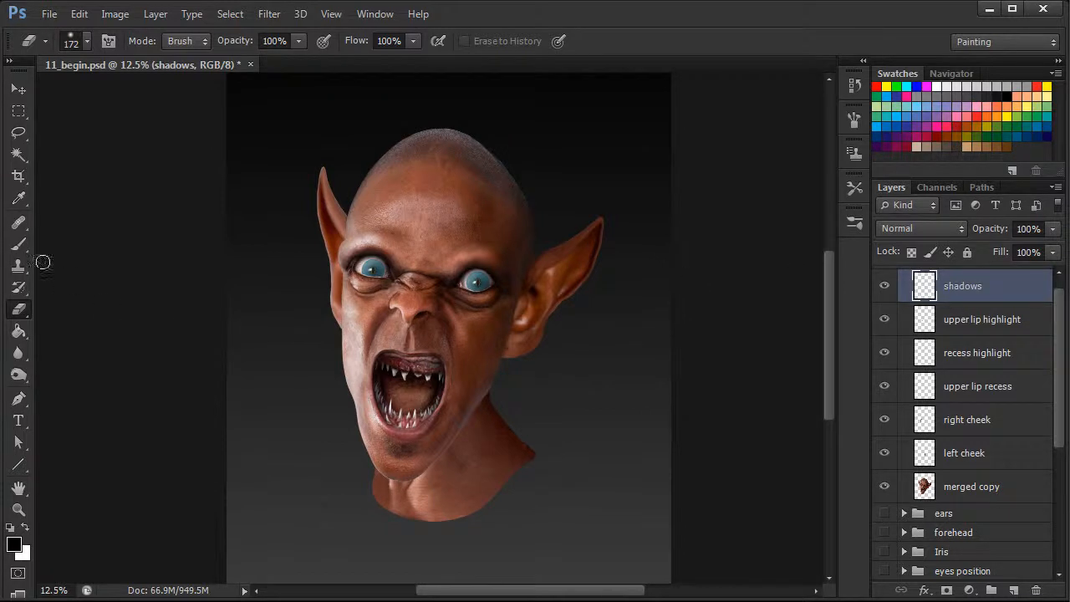
# Set up a hard round 45 px Brush with Transfer enabled and opacity and flow controlled by Pen Pressure.
pyautogui.click(19, 246)
pyautogui.hotkey('ctrl', '+')
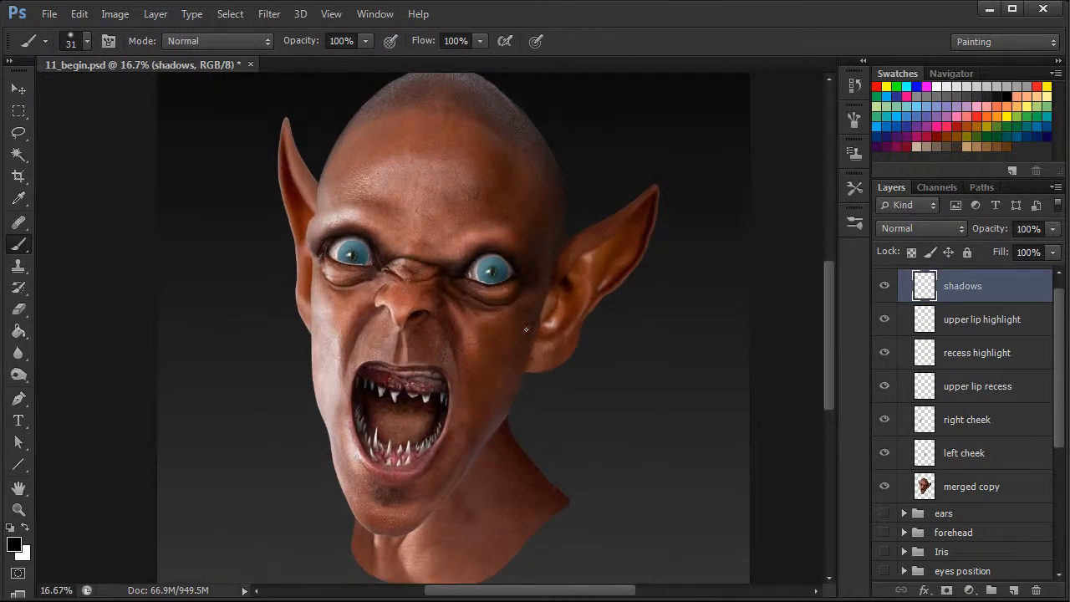
pyautogui.hotkey('ctrl', '+')
pyautogui.rightClick(534, 318)
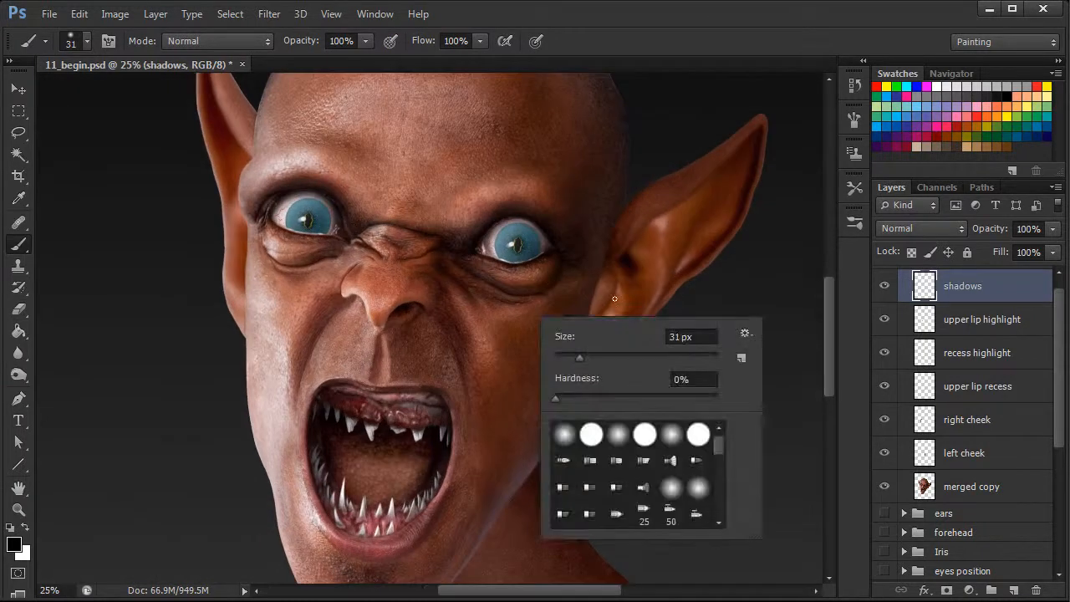
pyautogui.click(592, 435)
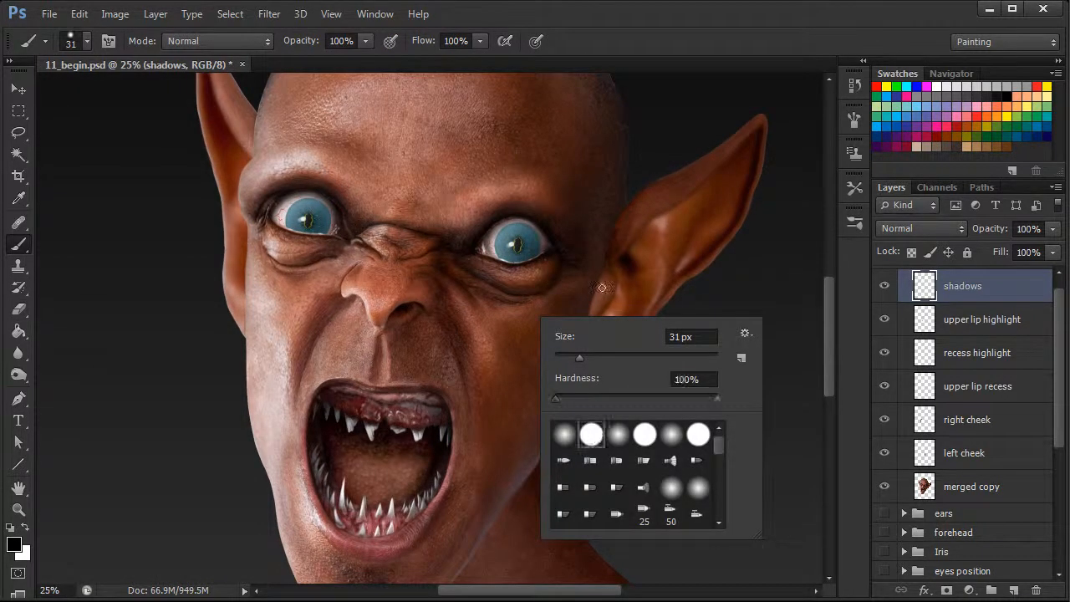
pyautogui.write('45')
pyautogui.click(853, 119)
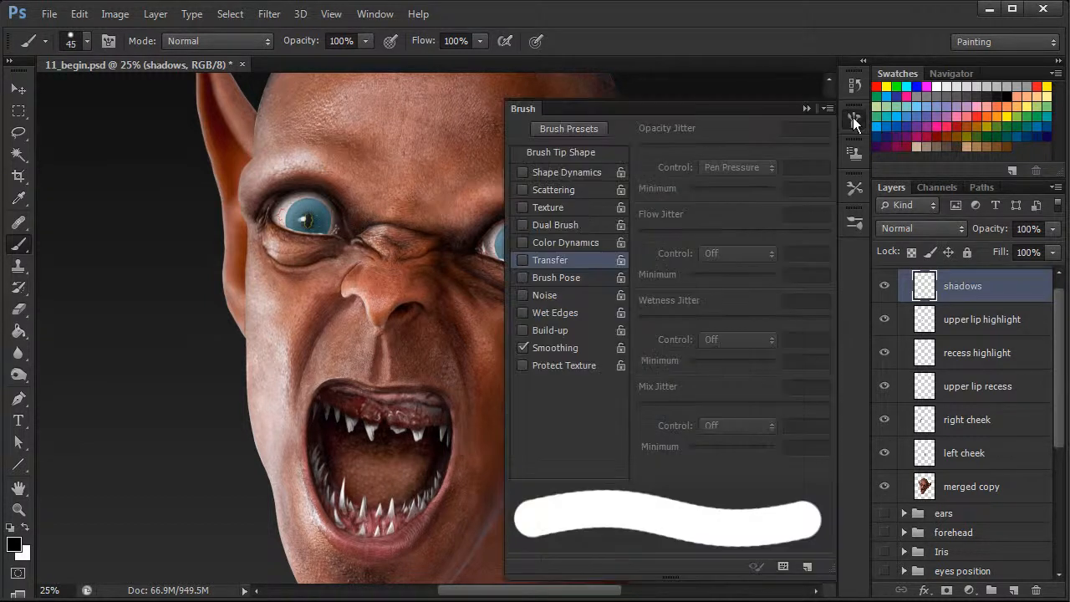
pyautogui.click(524, 260)
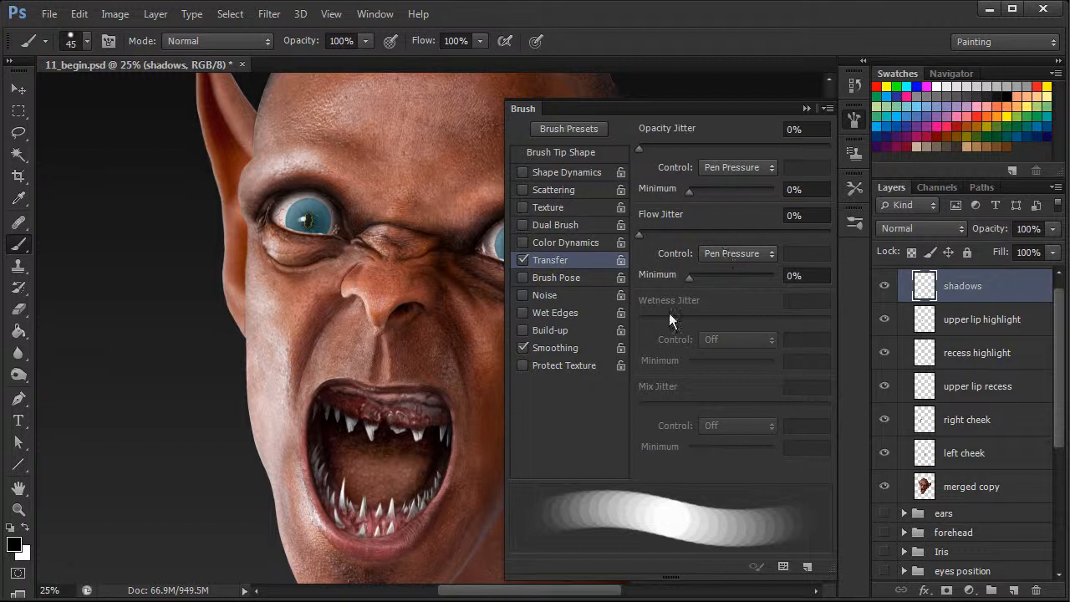
pyautogui.click(854, 122)
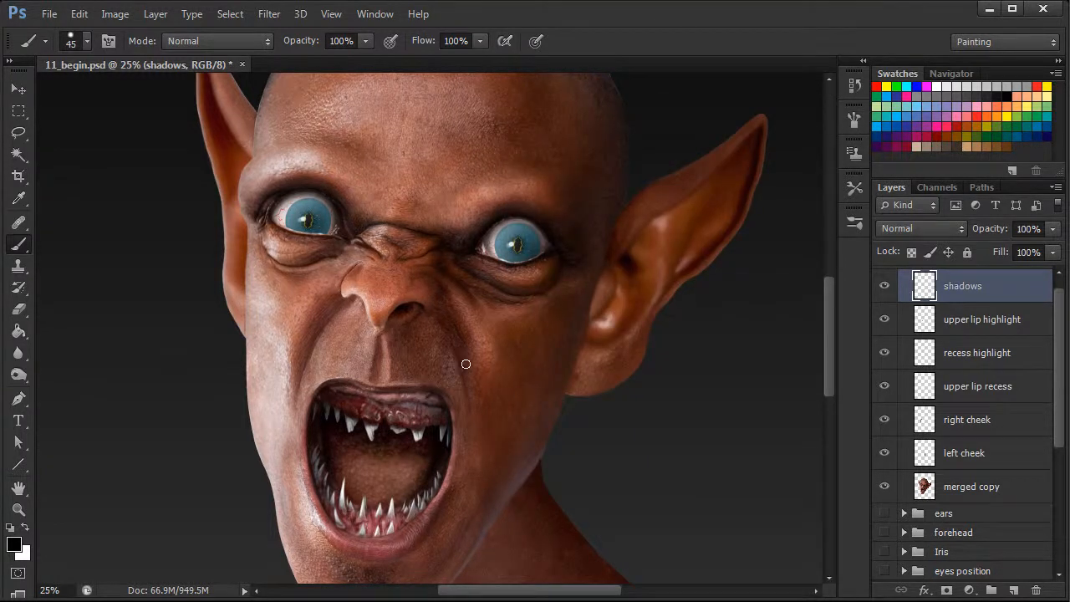
# Sample the dark nostril colour and paint shadow inside the nostril and along the left edge of the nose.
pyautogui.keyDown('alt'); pyautogui.click(404, 306); pyautogui.keyUp('alt')
pyautogui.rightClick(360, 274)
pyautogui.click(400, 307)
pyautogui.click(342, 278)
pyautogui.moveTo(338, 295)
pyautogui.mouseDown()
pyautogui.moveTo(353, 267)
pyautogui.moveTo(338, 288)
pyautogui.mouseUp()
# Paint shadow along the fold running from the left side of the nose toward the mouth corner, using a 37 px brush at first.
pyautogui.rightClick(353, 331)
pyautogui.moveTo(375, 352); pyautogui.dragTo(384, 351)
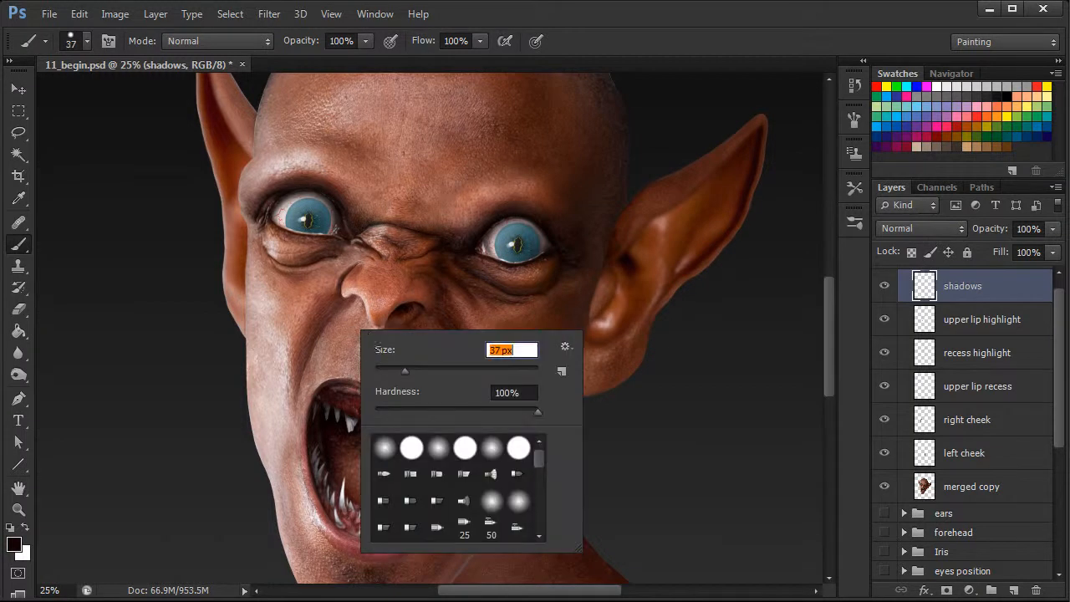
pyautogui.click(320, 326)
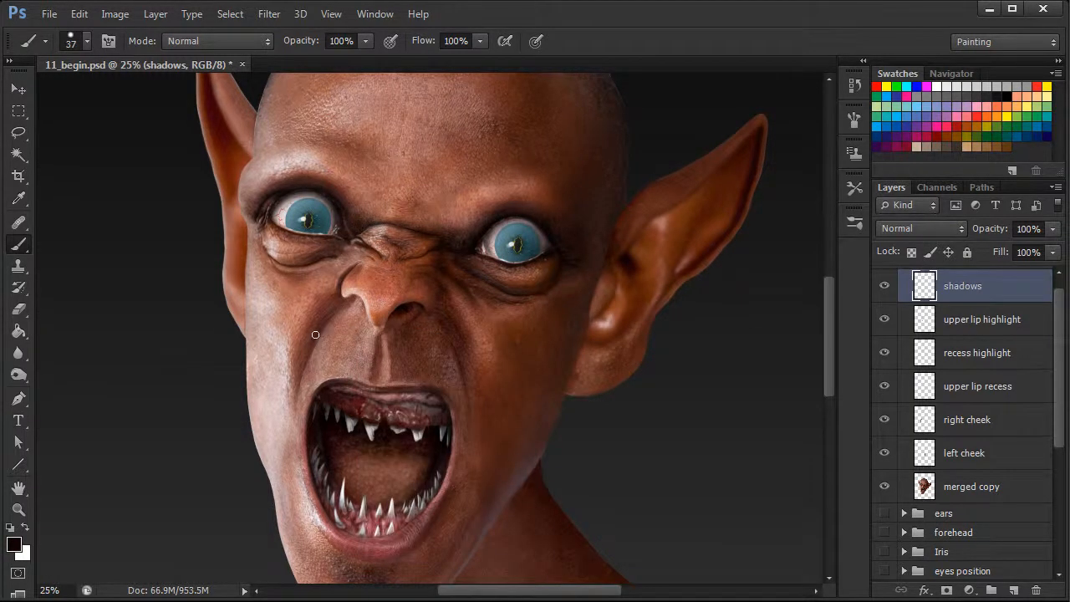
pyautogui.moveTo(321, 325); pyautogui.dragTo(299, 383)
pyautogui.rightClick(312, 352)
pyautogui.moveTo(363, 371); pyautogui.dragTo(387, 370)
pyautogui.moveTo(336, 302)
pyautogui.mouseDown()
pyautogui.moveTo(299, 369)
pyautogui.moveTo(343, 300)
pyautogui.moveTo(316, 326)
pyautogui.moveTo(337, 297)
pyautogui.moveTo(298, 369)
pyautogui.moveTo(351, 303)
pyautogui.mouseUp()
# Paint shadow around the nostril wing right of the nose tip with 25 px and 33 px brushes.
pyautogui.rightClick(473, 287)
pyautogui.moveTo(501, 306); pyautogui.dragTo(476, 294)
pyautogui.press('Return')
pyautogui.rightClick(436, 301)
pyautogui.write('25')
pyautogui.press('Return')
pyautogui.rightClick(437, 313)
pyautogui.write('33')
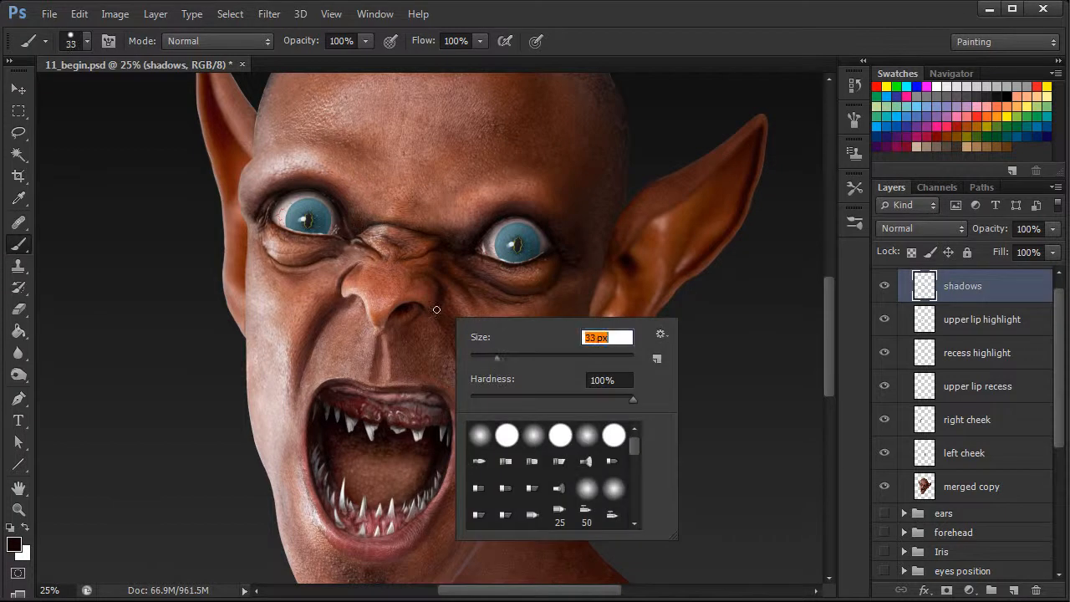
pyautogui.press('Return')
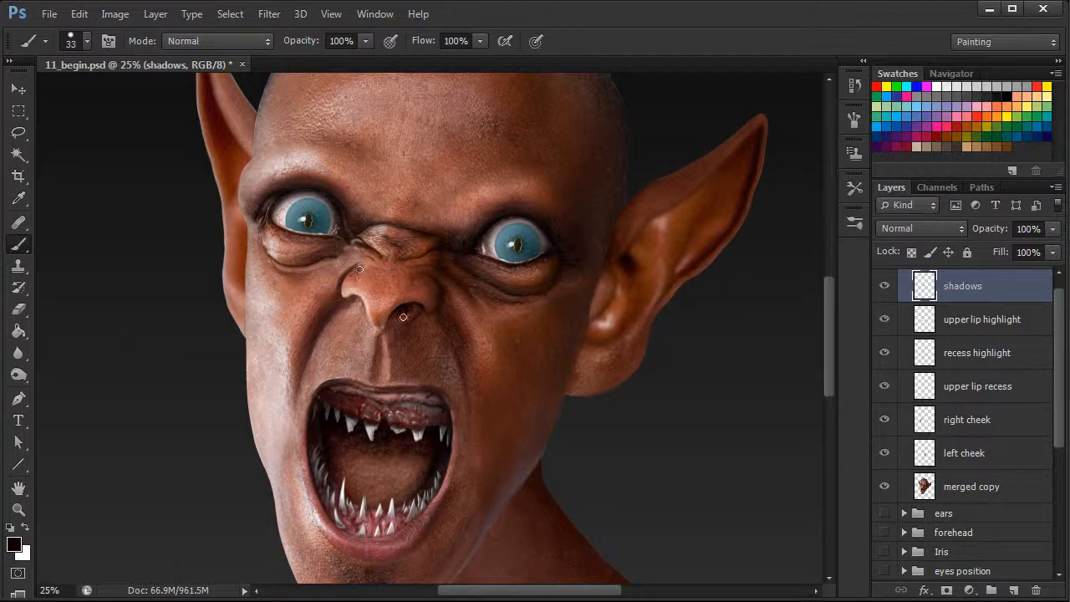
# Deepen the shadows inside the right nostril and beside the left nose edge, reducing the brush to 24 px.
pyautogui.rightClick(424, 298)
pyautogui.moveTo(474, 338); pyautogui.dragTo(459, 336)
pyautogui.moveTo(402, 309)
pyautogui.mouseDown()
pyautogui.moveTo(392, 313)
pyautogui.moveTo(406, 305)
pyautogui.mouseUp()
pyautogui.rightClick(359, 301)
pyautogui.moveTo(391, 340); pyautogui.dragTo(396, 340)
pyautogui.moveTo(347, 300); pyautogui.dragTo(335, 309)
# Try Hard Light on the shadows layer, settle on Linear Burn as its blend mode, and toggle its visibility to compare.
pyautogui.click(941, 228)
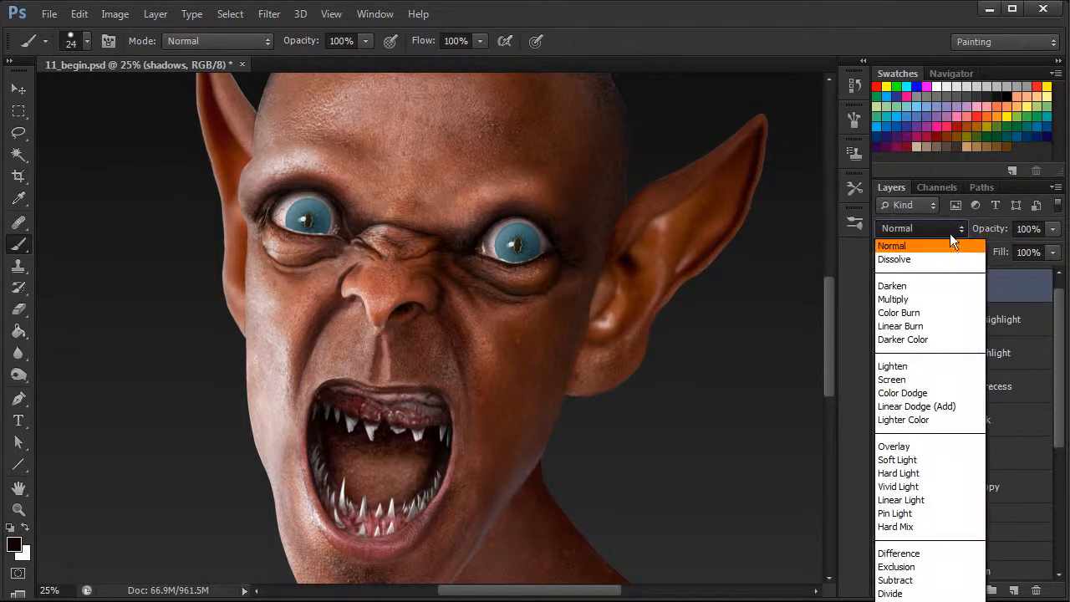
pyautogui.click(916, 474)
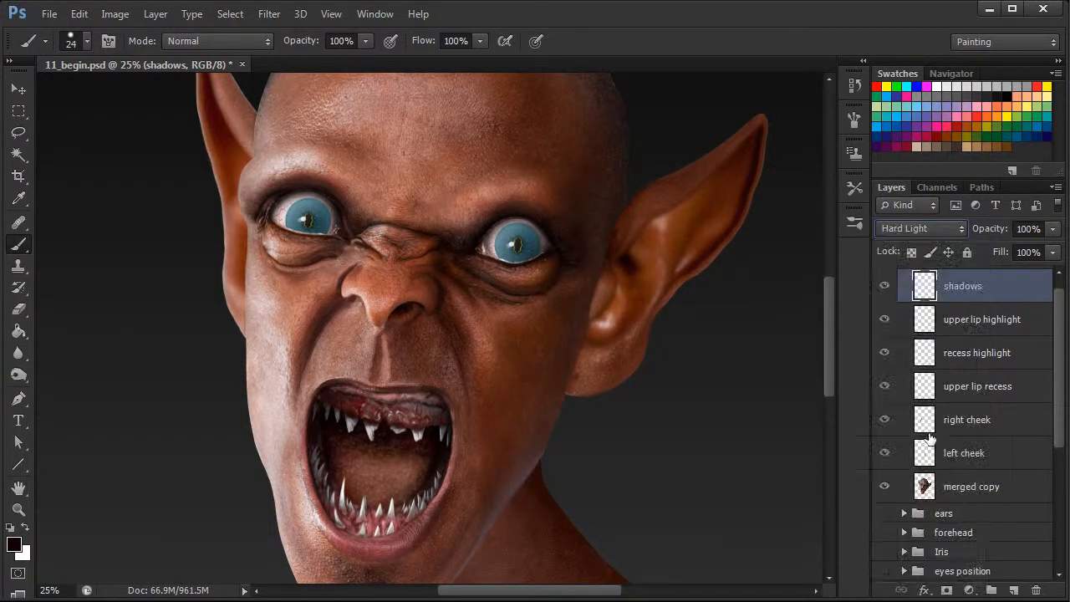
pyautogui.click(937, 229)
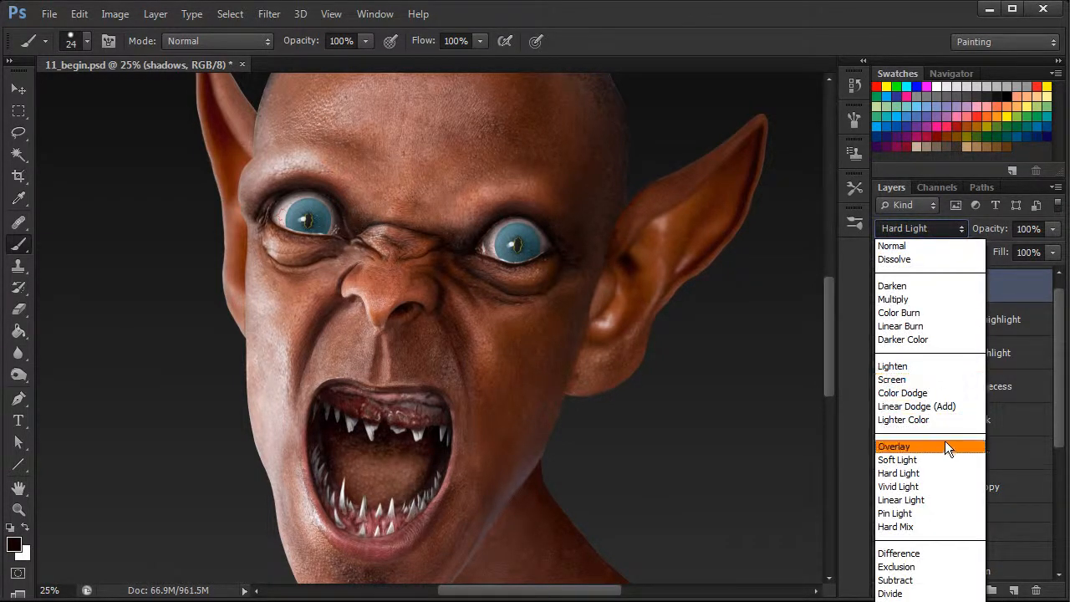
pyautogui.click(923, 325)
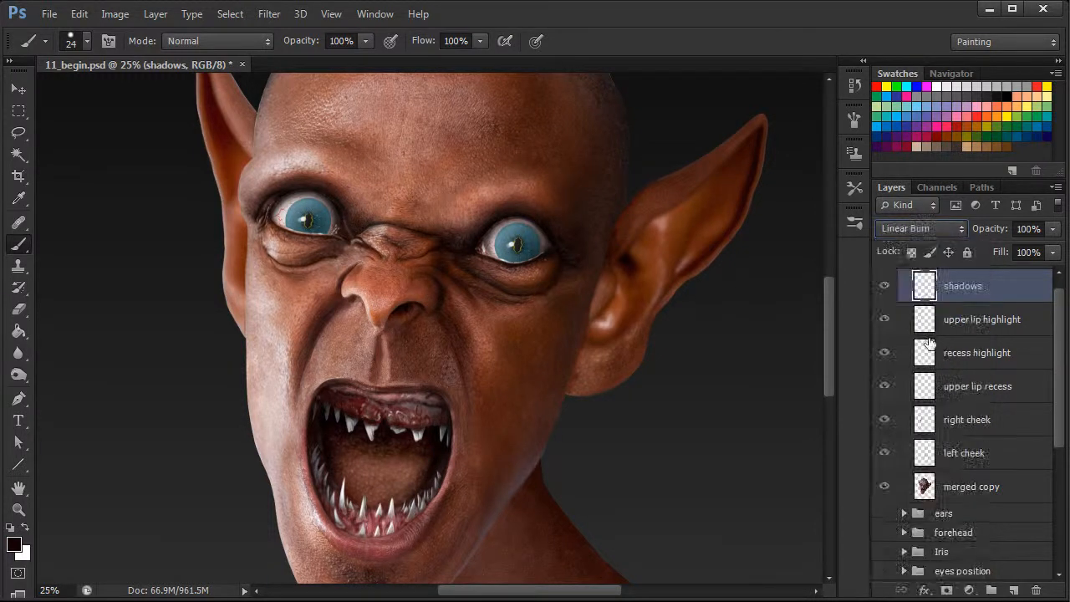
pyautogui.click(885, 287)
pyautogui.click(884, 286)
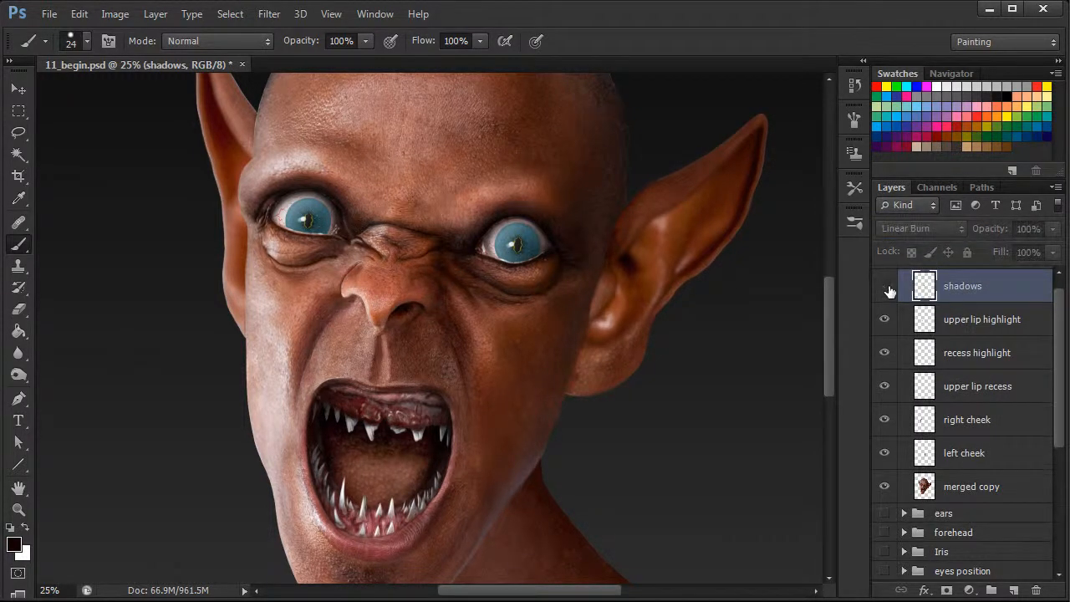
pyautogui.click(884, 287)
pyautogui.click(884, 287)
# Lower the shadows layer's opacity to 77% and compare the whole head with the layer hidden and shown.
pyautogui.moveTo(988, 233); pyautogui.dragTo(992, 233)
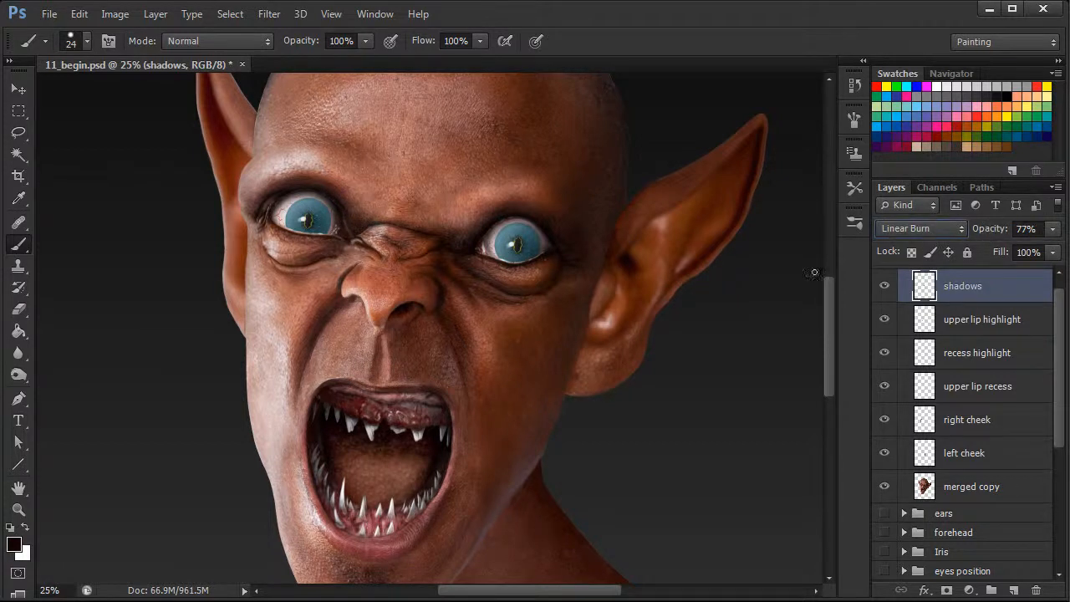
pyautogui.hotkey('ctrl', '-')
pyautogui.hotkey('ctrl', '-')
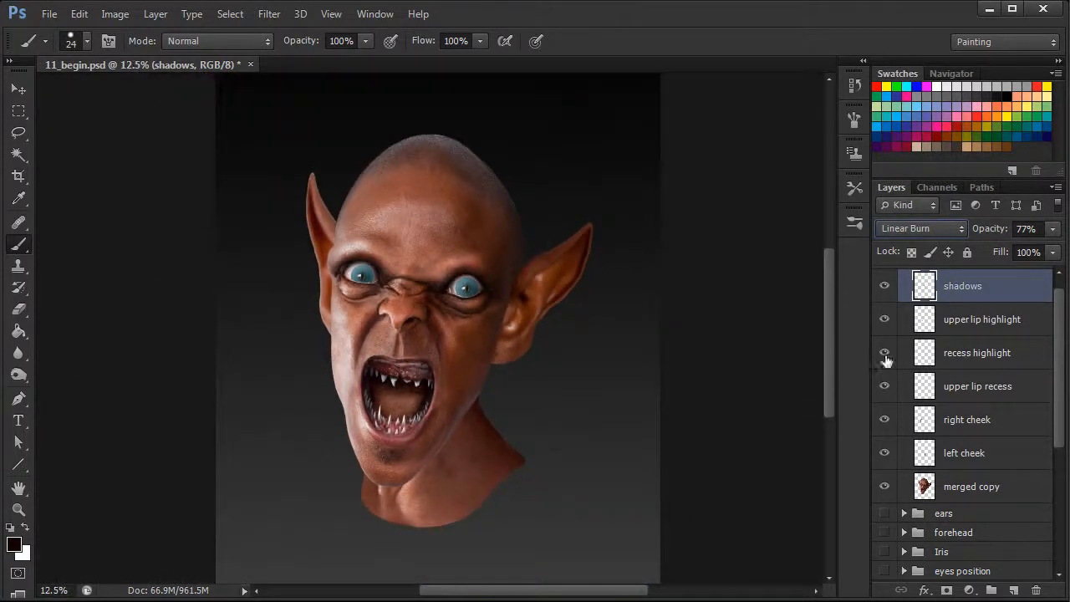
pyautogui.hotkey('ctrl', '-')
pyautogui.hotkey('ctrl', '+')
pyautogui.click(884, 287)
pyautogui.click(885, 288)
pyautogui.click(885, 287)
pyautogui.click(884, 288)
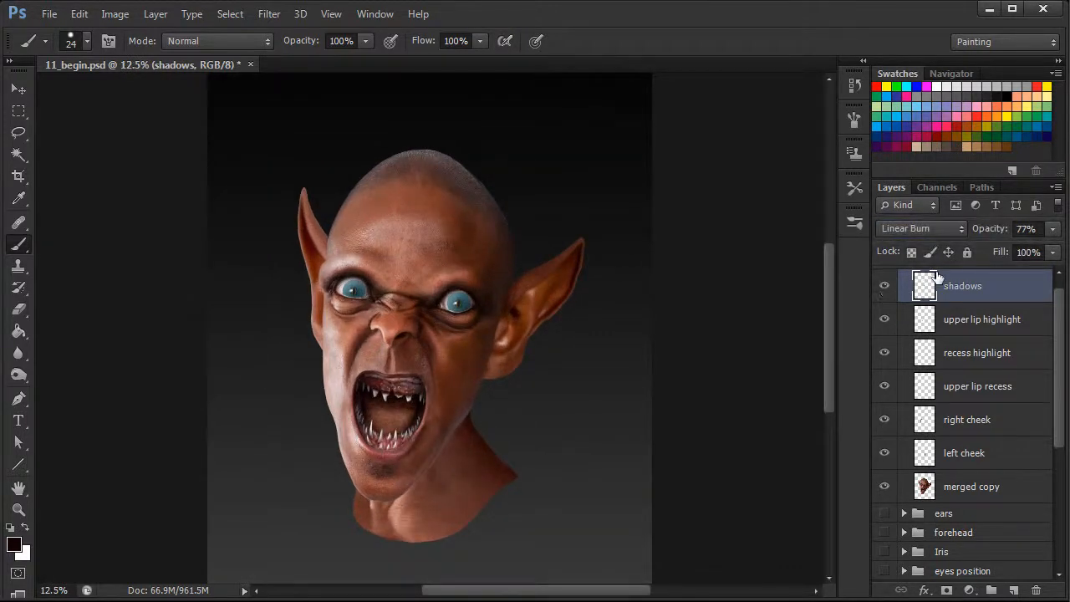
# Erase excess shadow around the nose on the shadows layer with a 54 px Eraser and review the whole head.
pyautogui.hotkey('ctrl', '+')
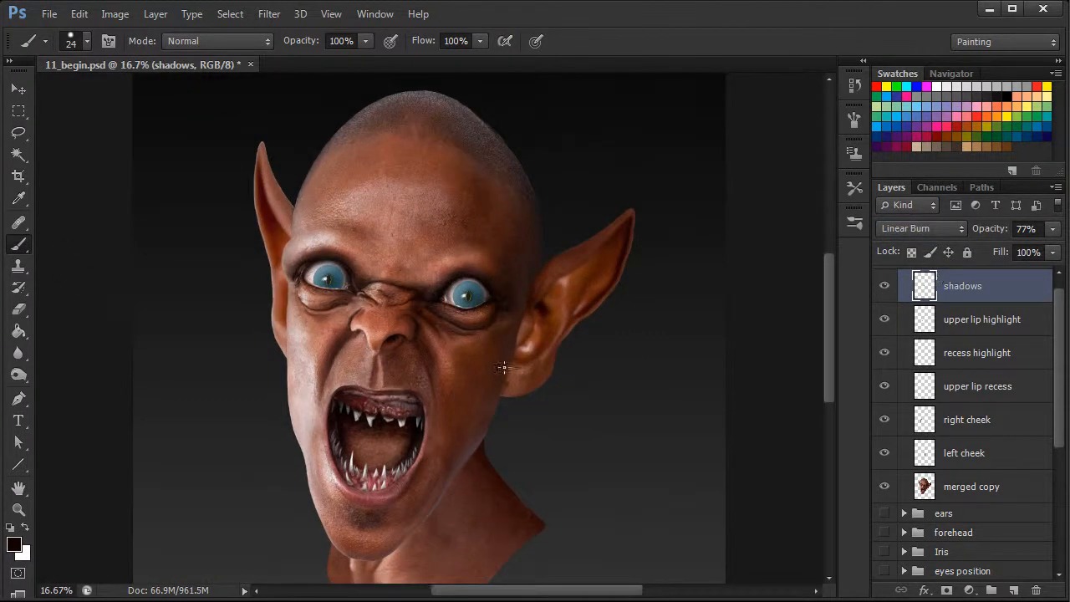
pyautogui.hotkey('ctrl', '+')
pyautogui.click(19, 308)
pyautogui.rightClick(500, 314)
pyautogui.write('54')
pyautogui.press('Return')
pyautogui.moveTo(410, 312)
pyautogui.mouseDown()
pyautogui.moveTo(413, 334)
pyautogui.moveTo(399, 318)
pyautogui.mouseUp()
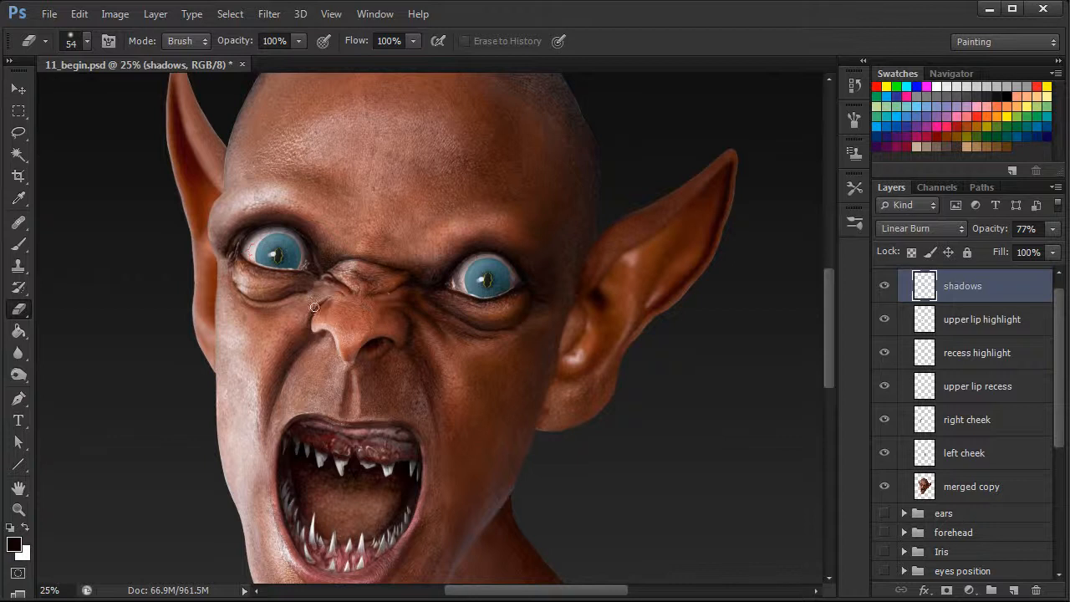
pyautogui.hotkey('ctrl', '-')
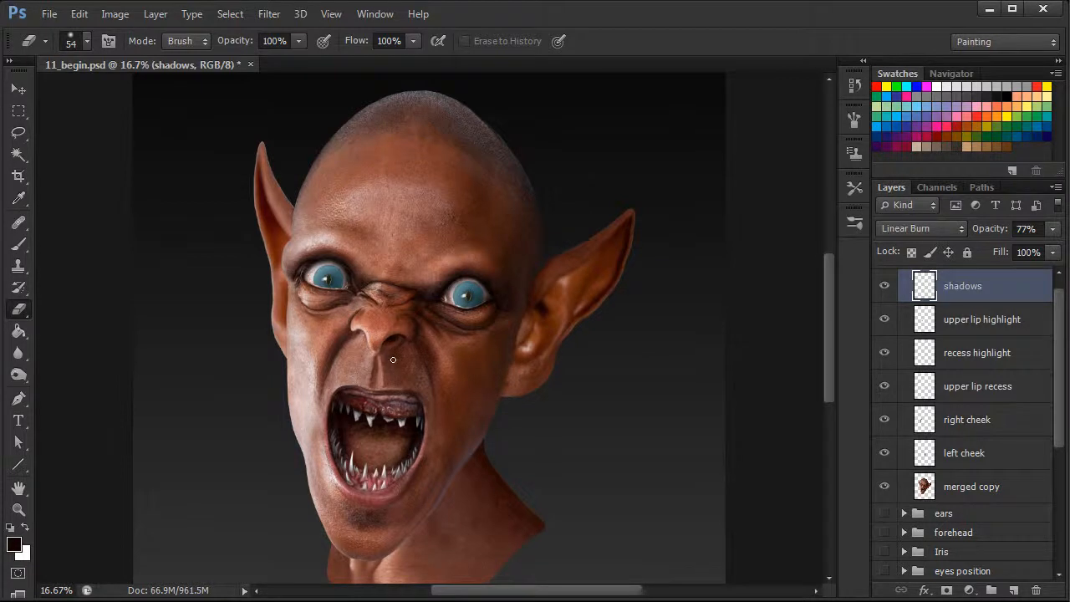
pyautogui.hotkey('ctrl', '-')
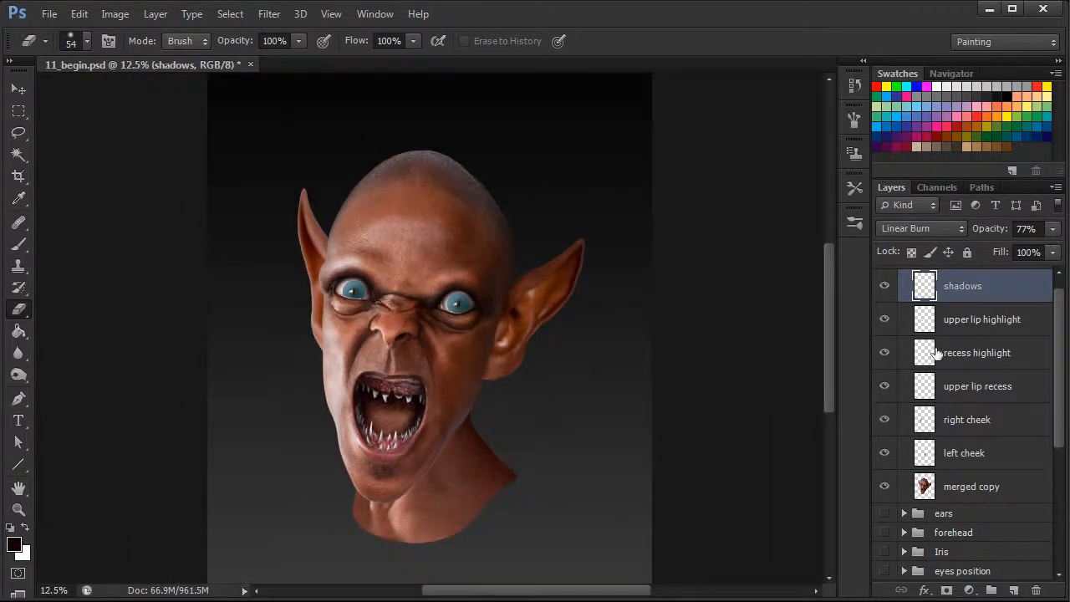